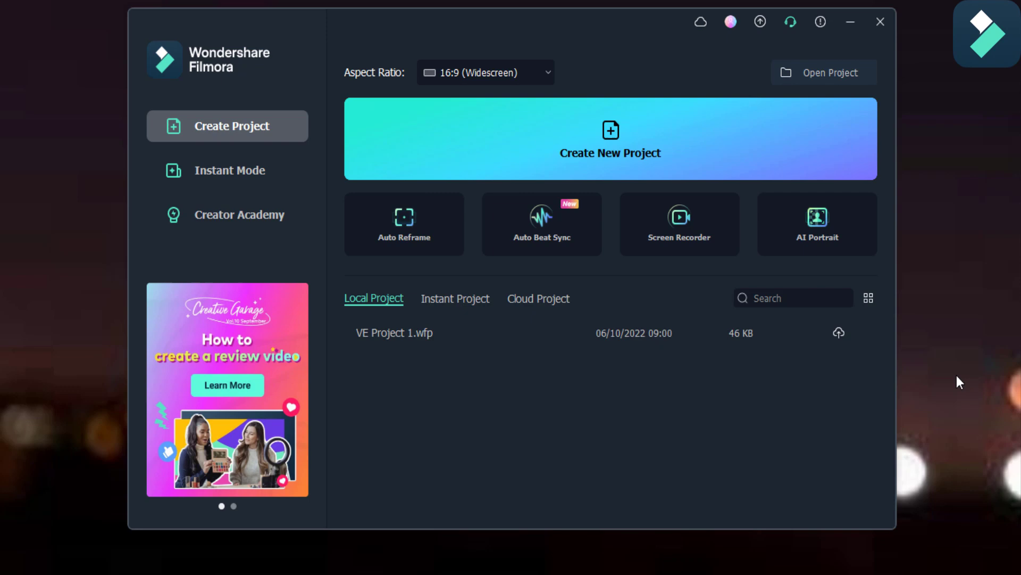
Step: Create a new project and import the blank open-sketchbook photo into the media library
click(729, 160)
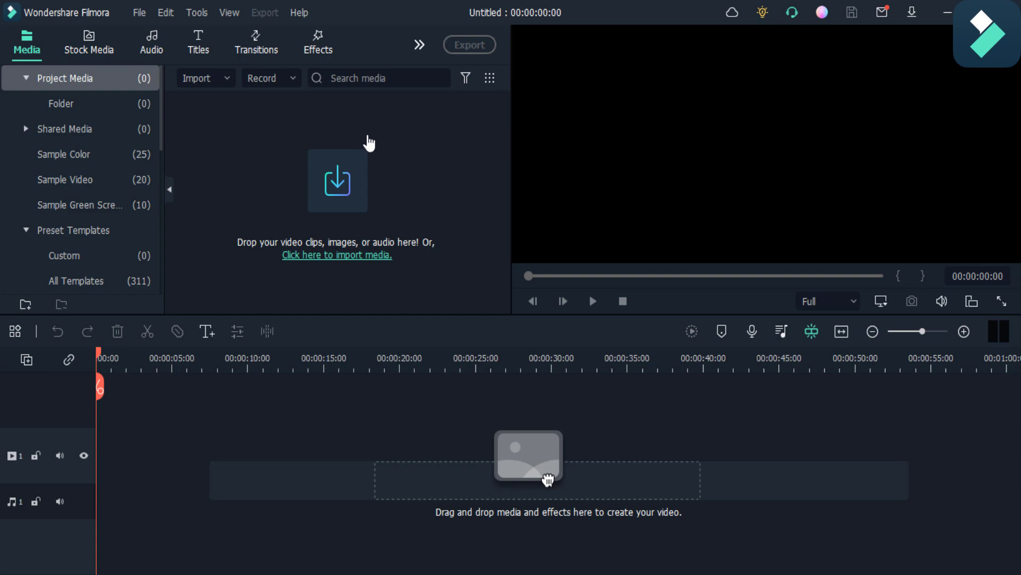
click(335, 177)
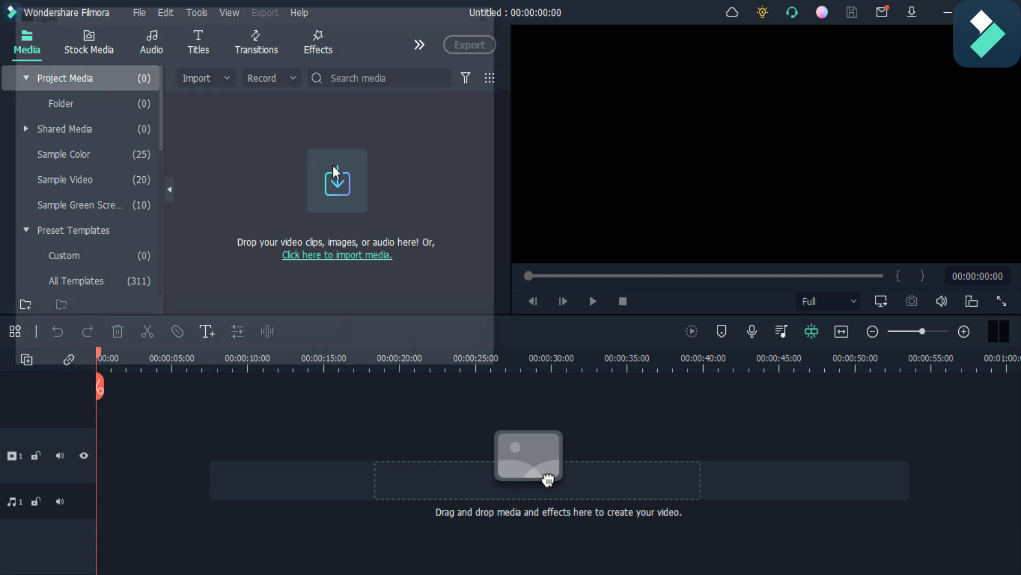
double_click(165, 146)
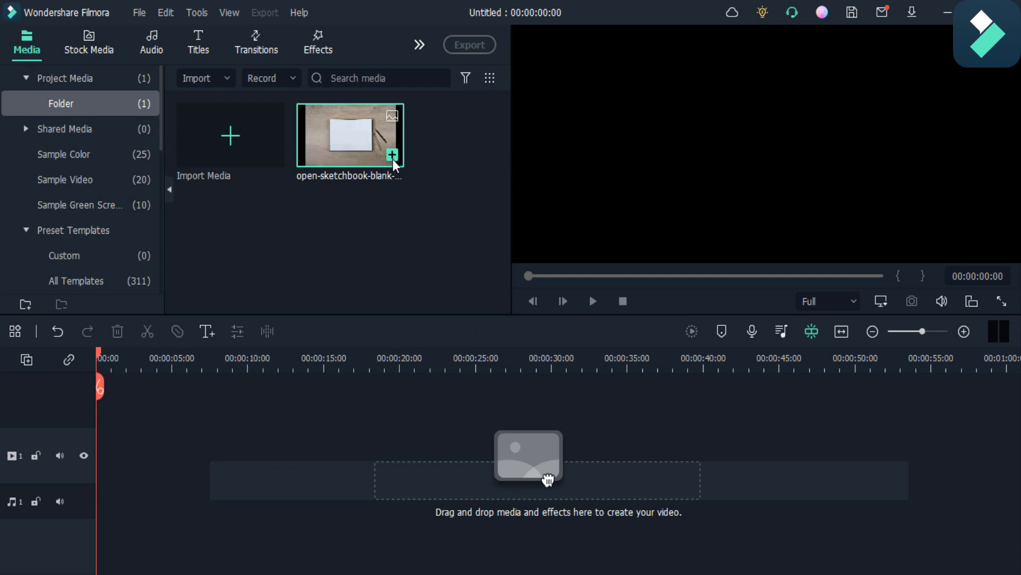
Step: Add the sketchbook photo to the timeline, extend it to about 26 seconds, and scale it to fill the frame
click(392, 156)
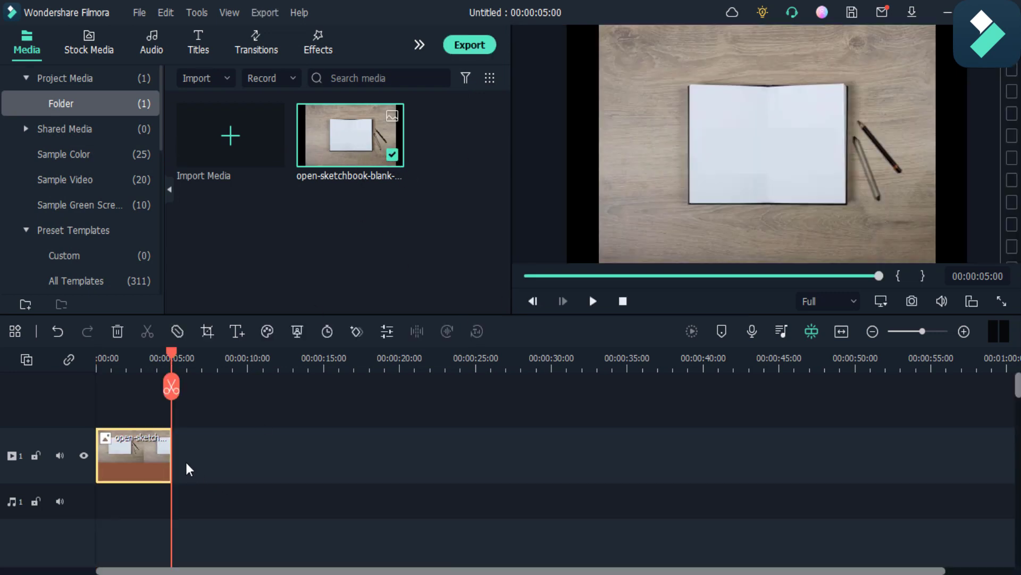
drag(171, 442, 486, 438)
click(721, 223)
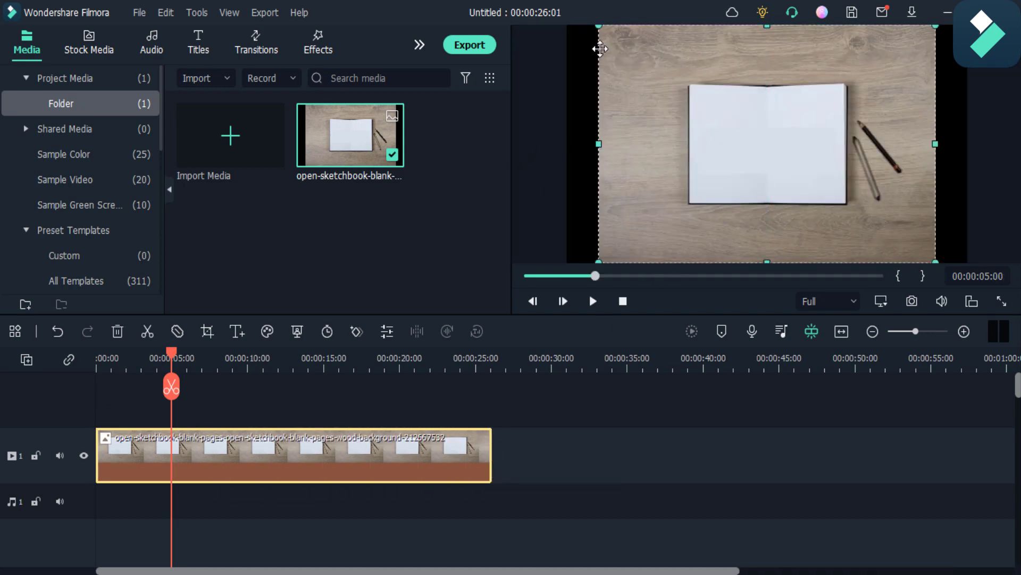
drag(602, 26, 569, 23)
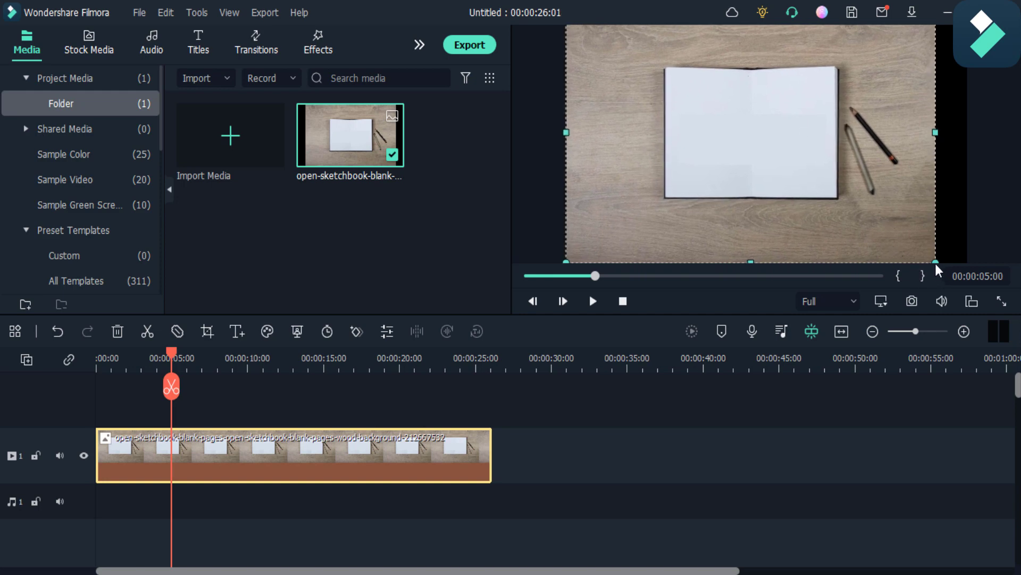
drag(936, 260, 967, 264)
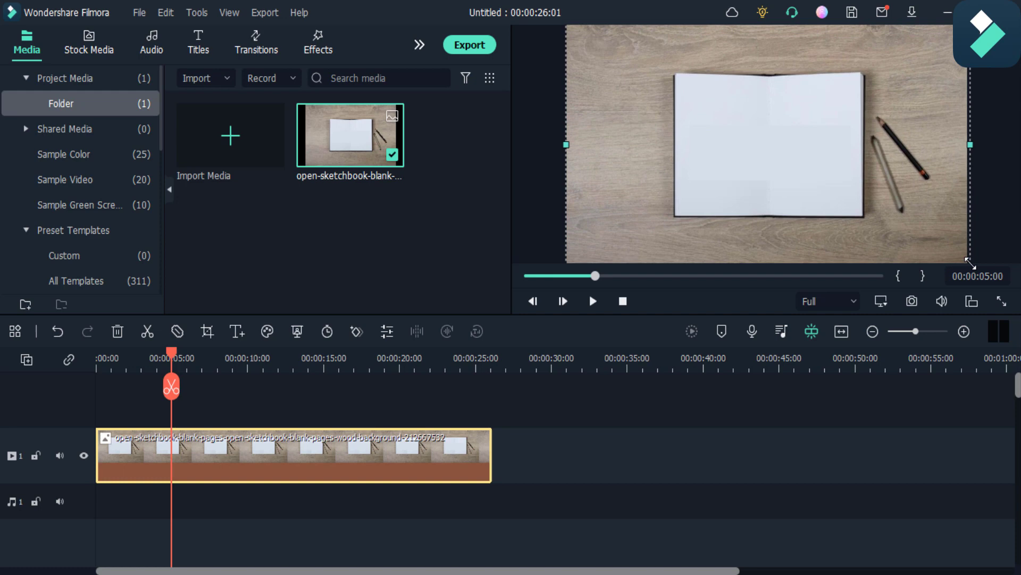
click(984, 246)
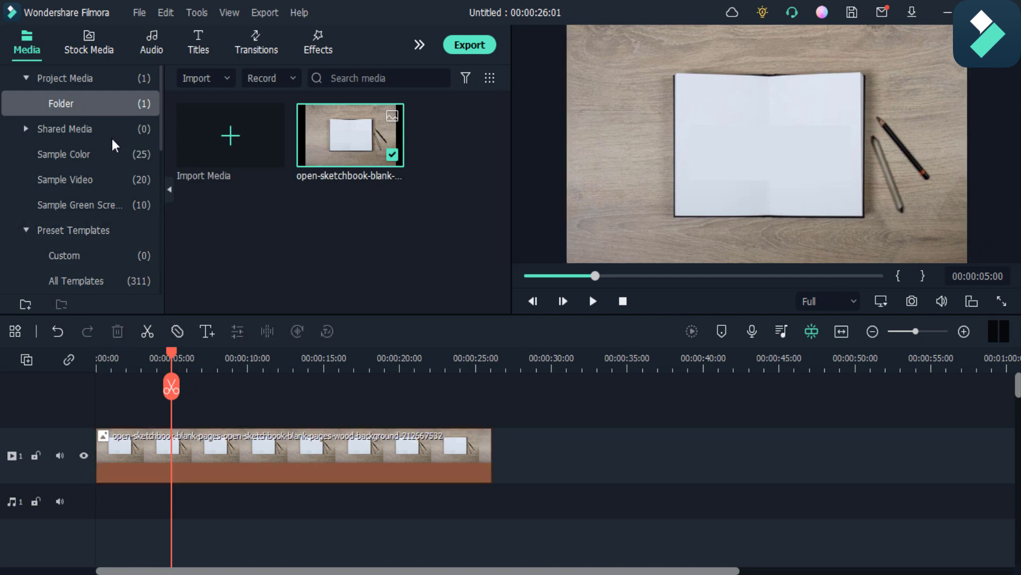
Step: Search the stock media library for 'nature' and browse the video results
click(97, 37)
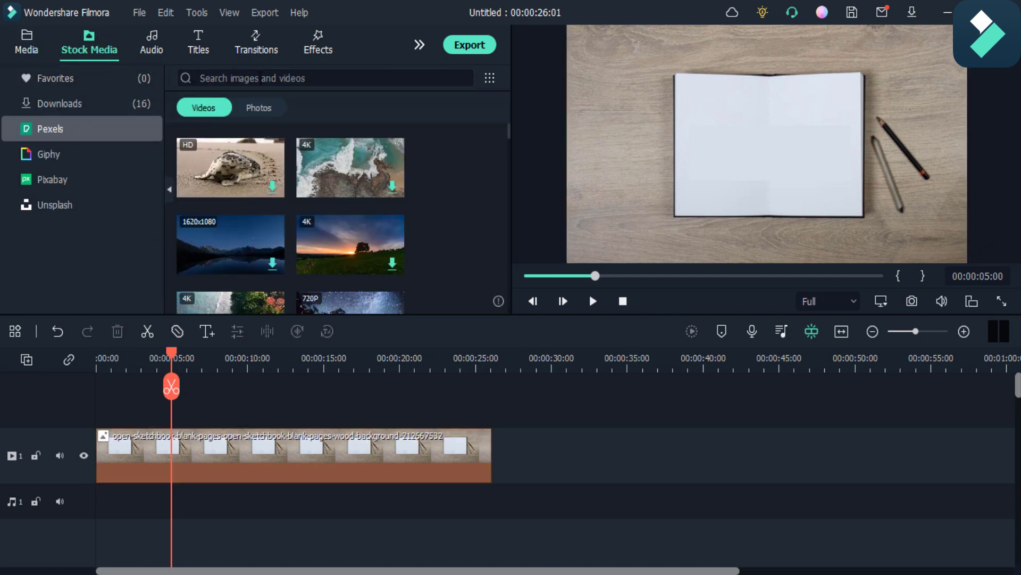
click(259, 78)
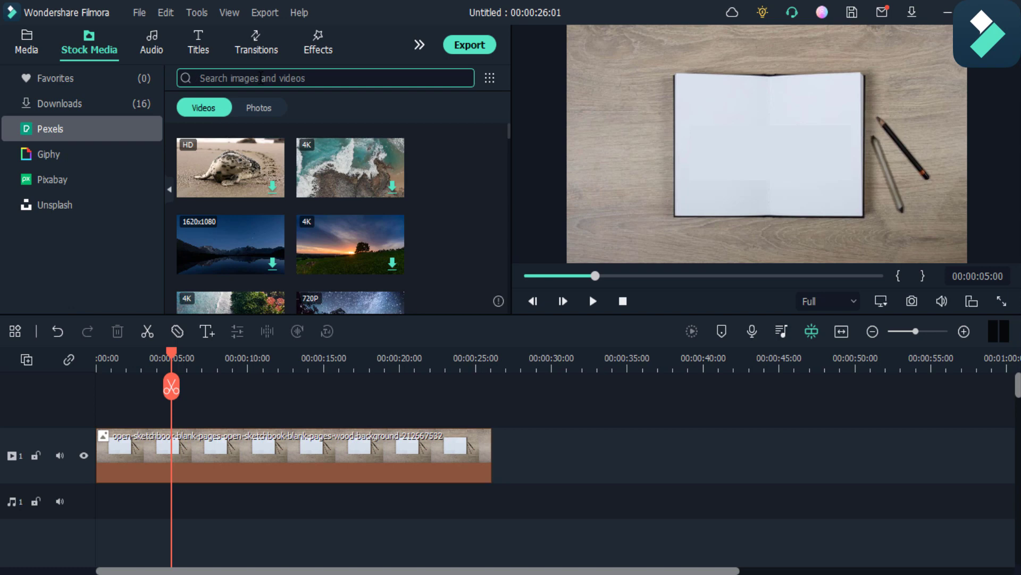
text(nature)
key(Return)
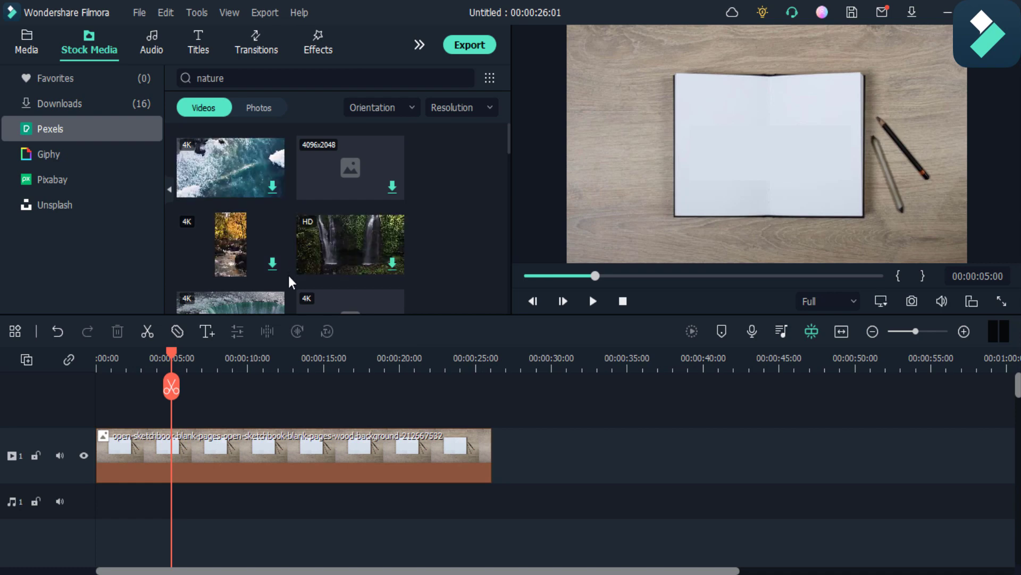
scroll(289, 276, down, 3)
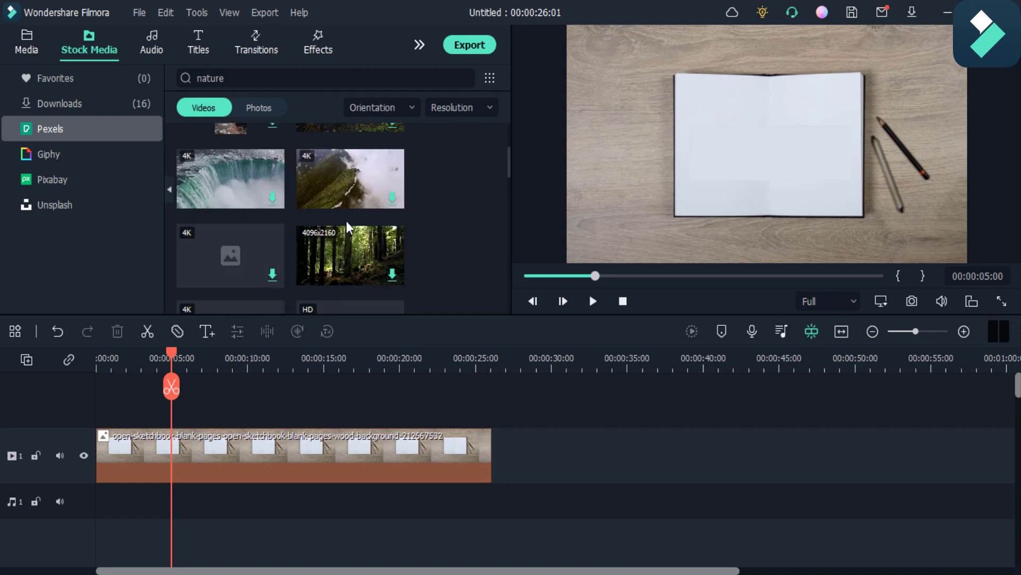
scroll(276, 202, down, 3)
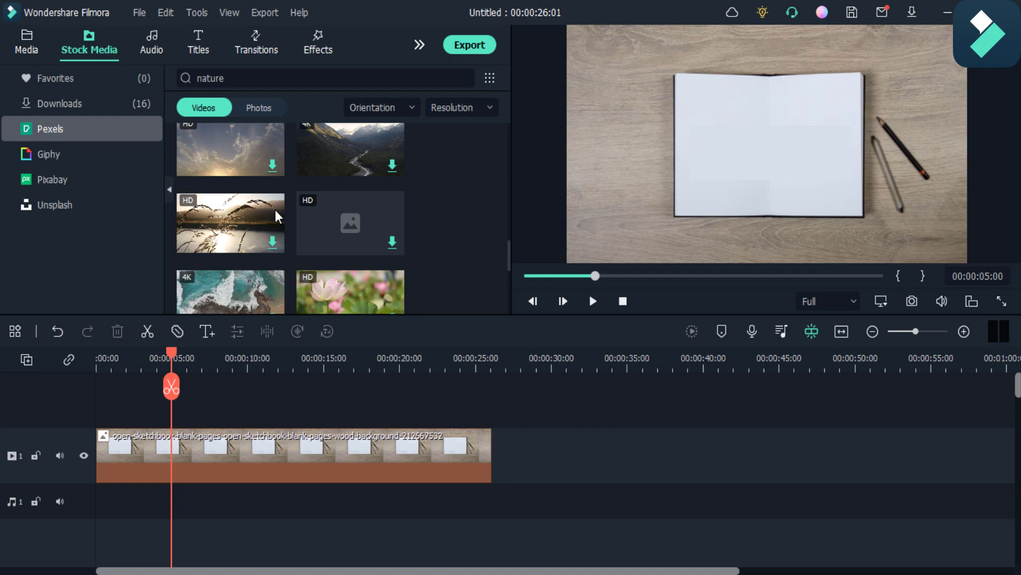
Step: Download the Pexels clip of sunlit grass against a sunset over water
drag(281, 247, 268, 242)
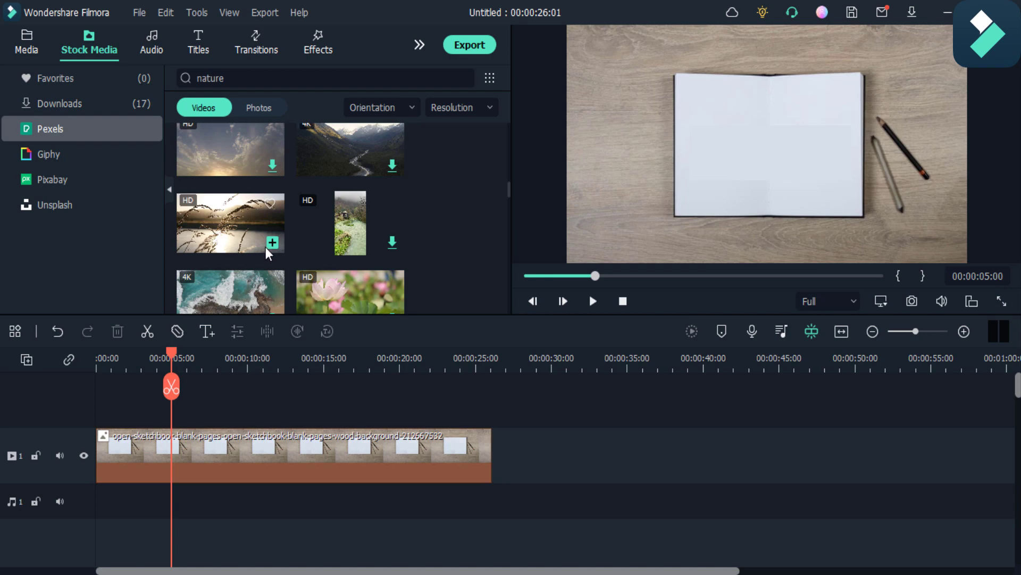
Step: Add the grass clip to the project on track 2, matching project settings to the media
click(273, 242)
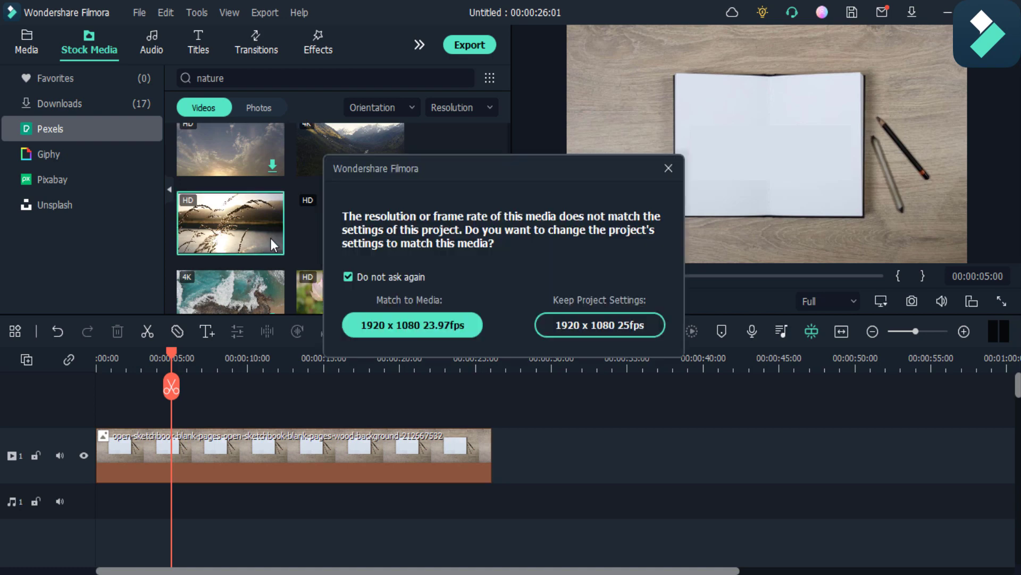
click(423, 318)
drag(254, 465, 115, 569)
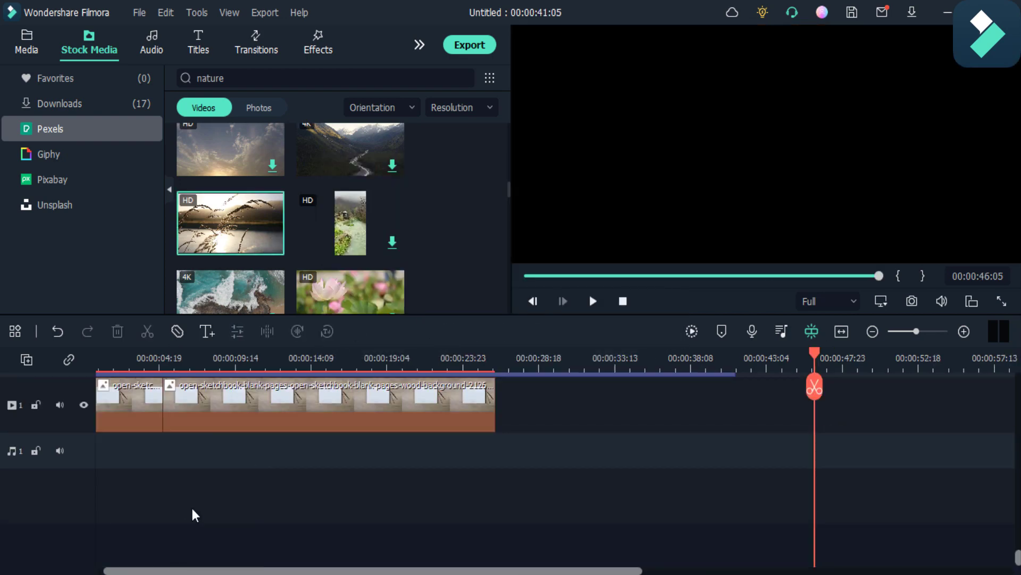
scroll(190, 499, up, 3)
Step: Add a freeze frame at the start of the grass clip
click(174, 411)
right_click(174, 411)
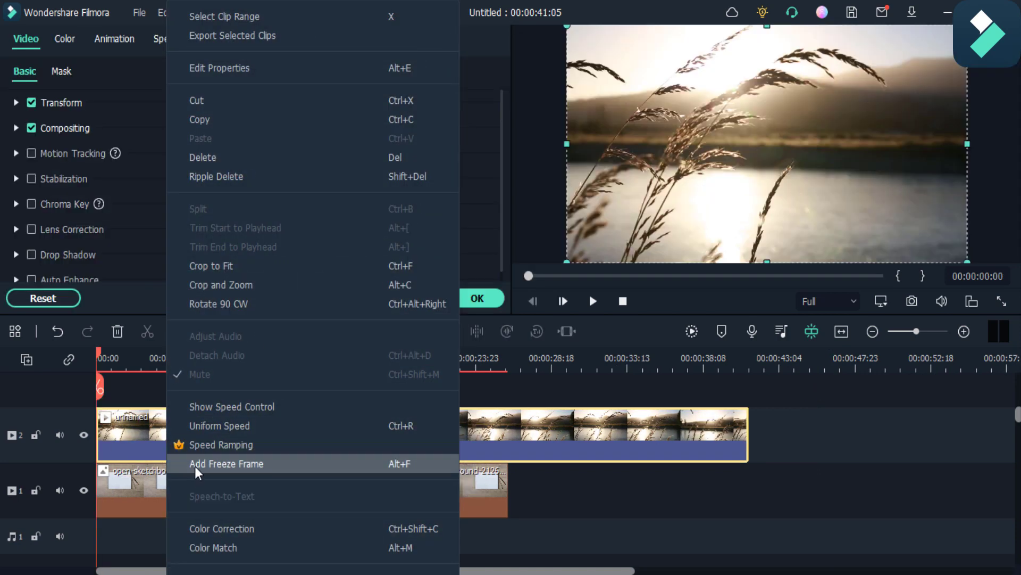
click(194, 465)
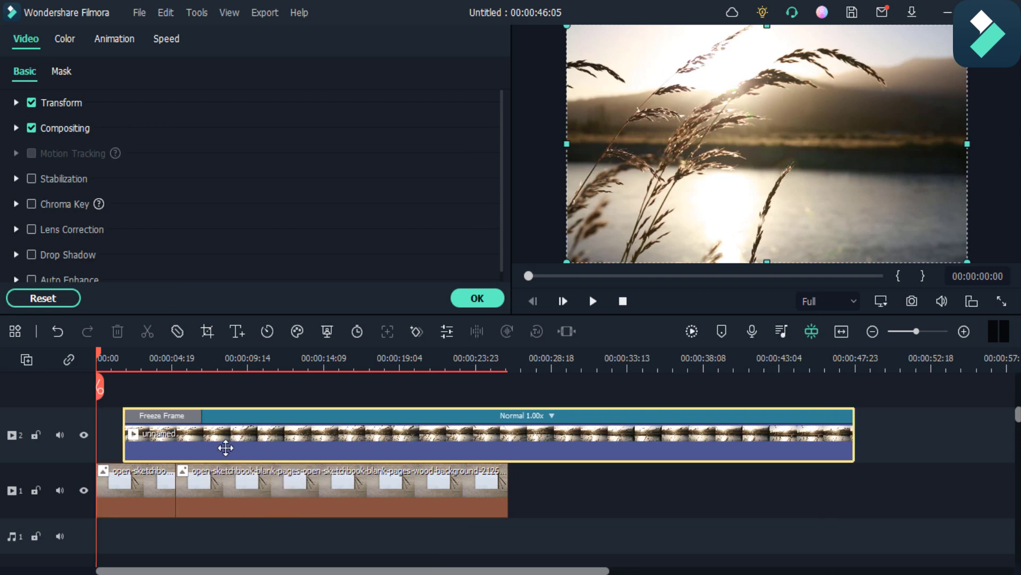
Step: Split the grass clip at 00:00:02:18, delete the left piece, and move the clip to the timeline start
click(138, 370)
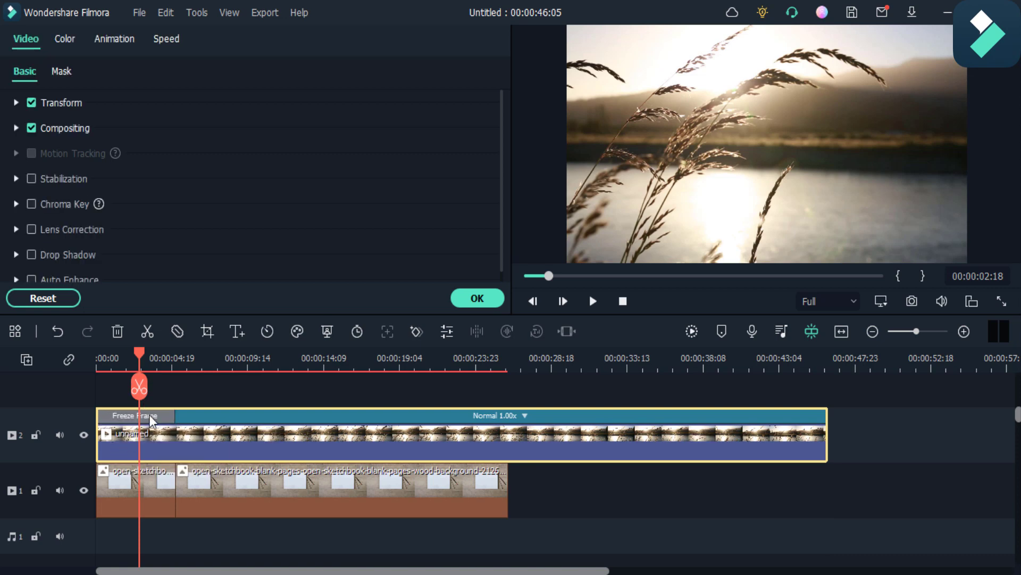
click(147, 331)
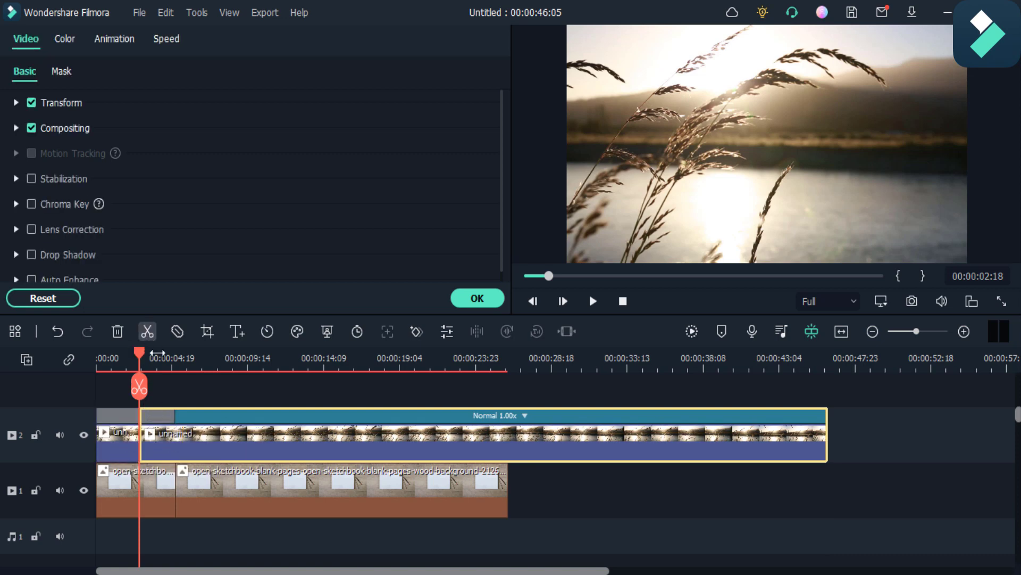
click(117, 436)
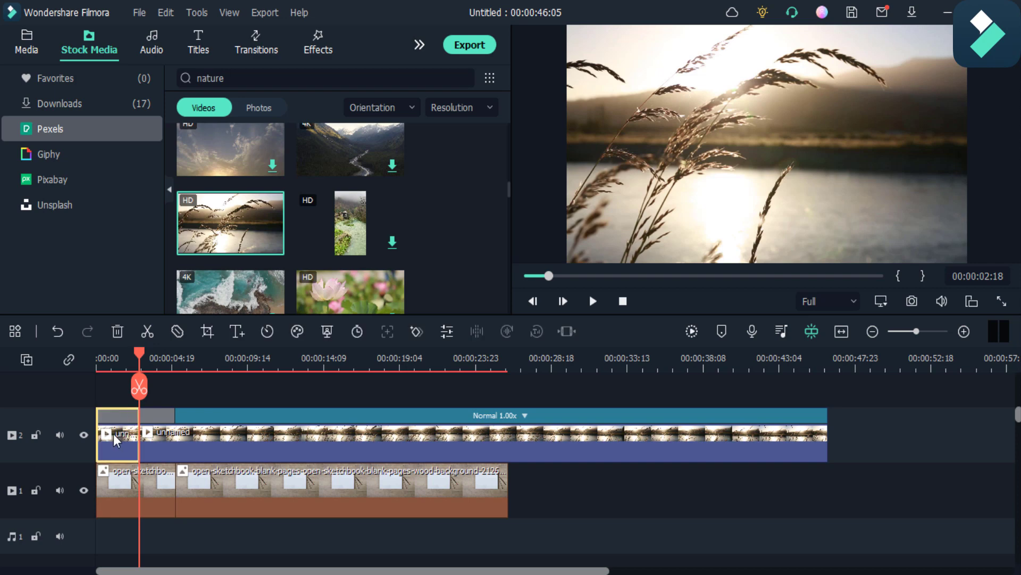
key(Delete)
drag(212, 449, 168, 448)
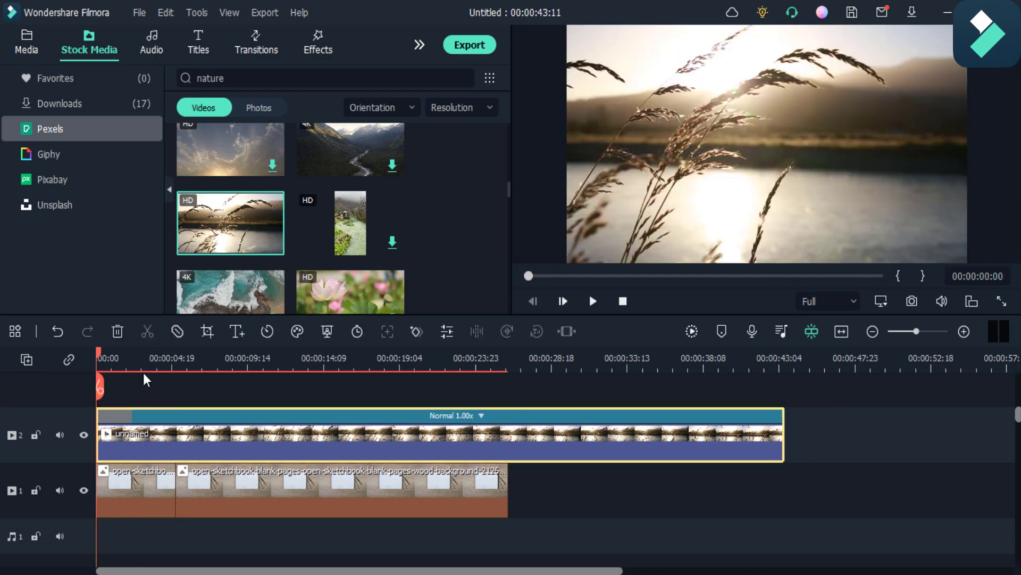
Step: Split the grass clip again at about 00:00:02:05 to separate the freeze frame
mouse_move(132, 365)
mouse_down()
mouse_move(123, 367)
mouse_move(132, 368)
mouse_up()
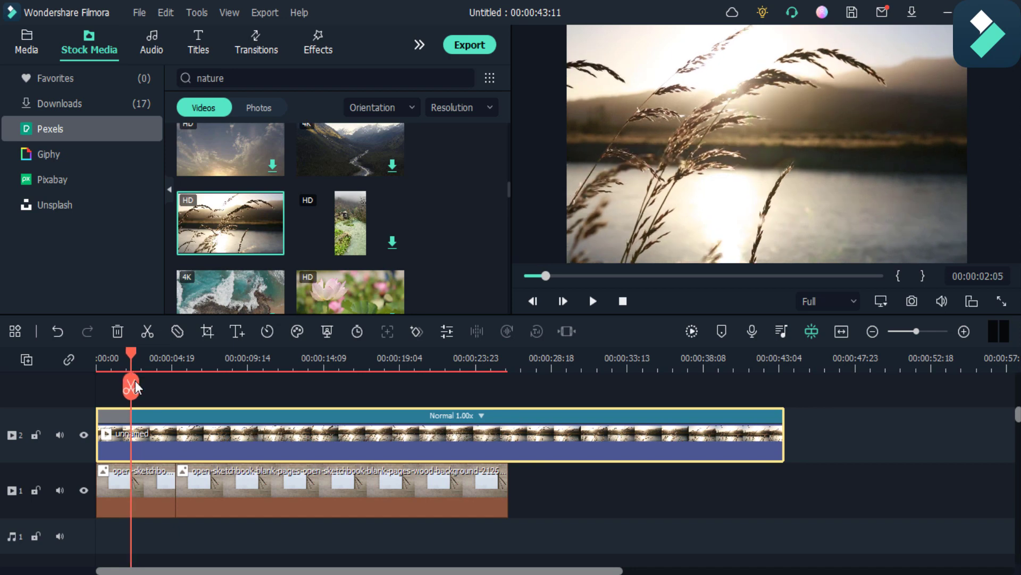
click(146, 331)
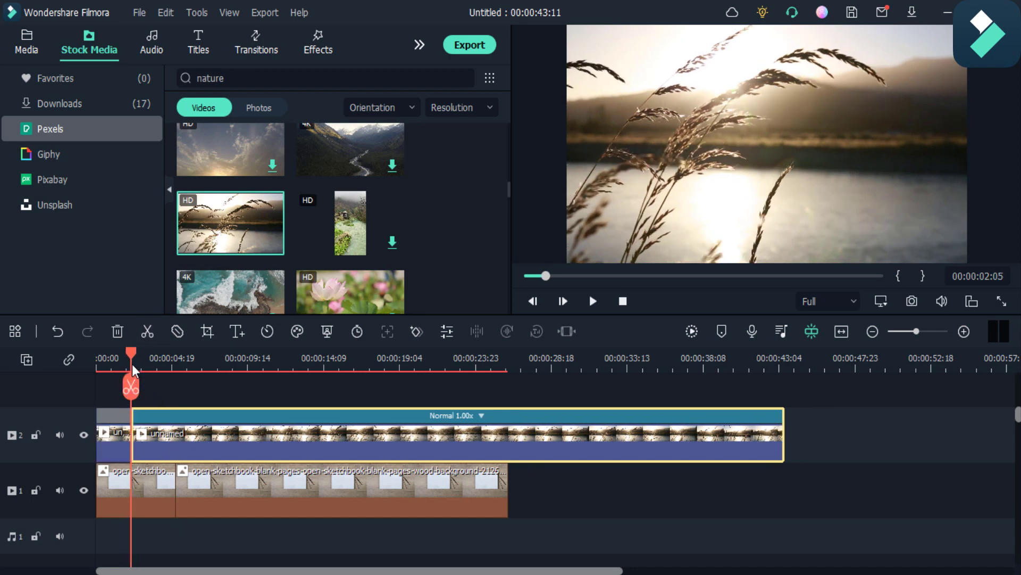
drag(126, 352, 154, 443)
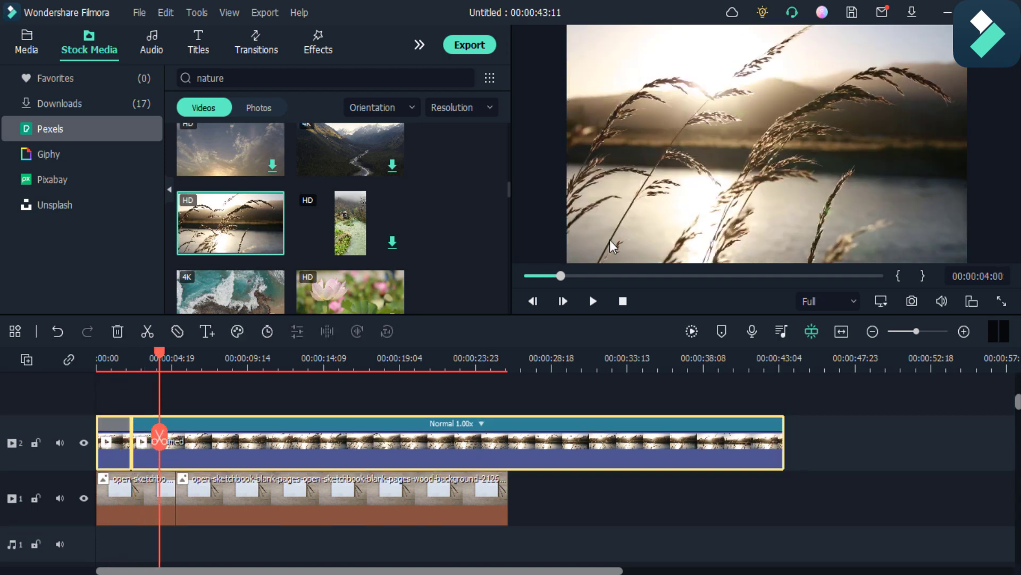
Step: Scale the grass video down and stretch its bottom and right edges to fit the sketchbook's open pages
click(596, 244)
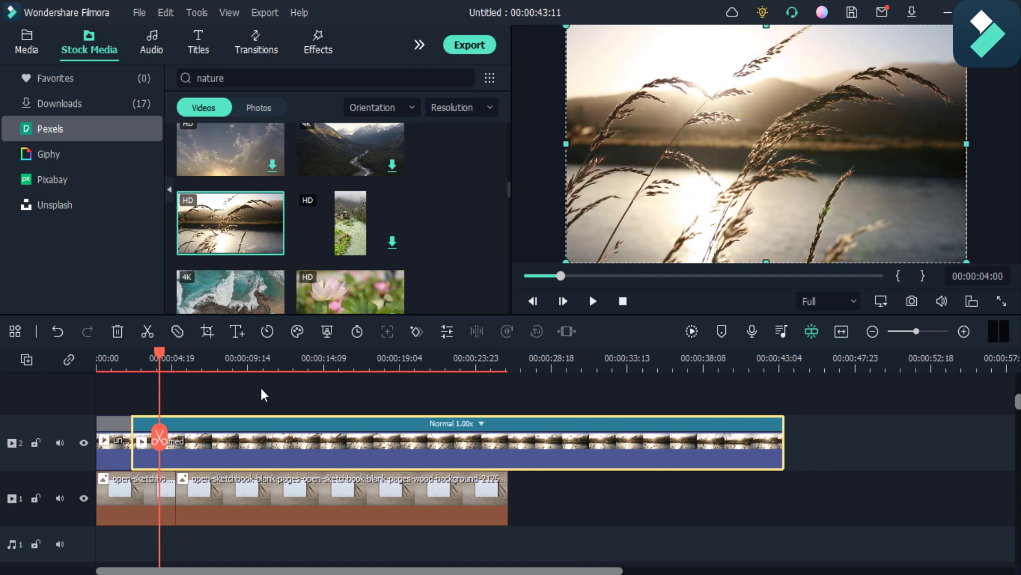
key(ctrl+z)
drag(763, 108, 779, 108)
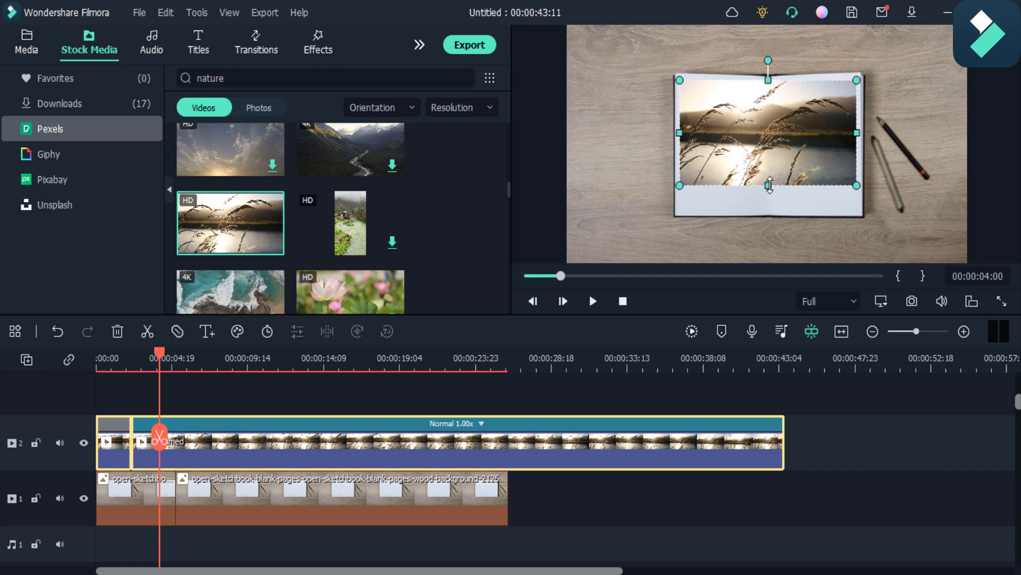
drag(769, 186, 770, 213)
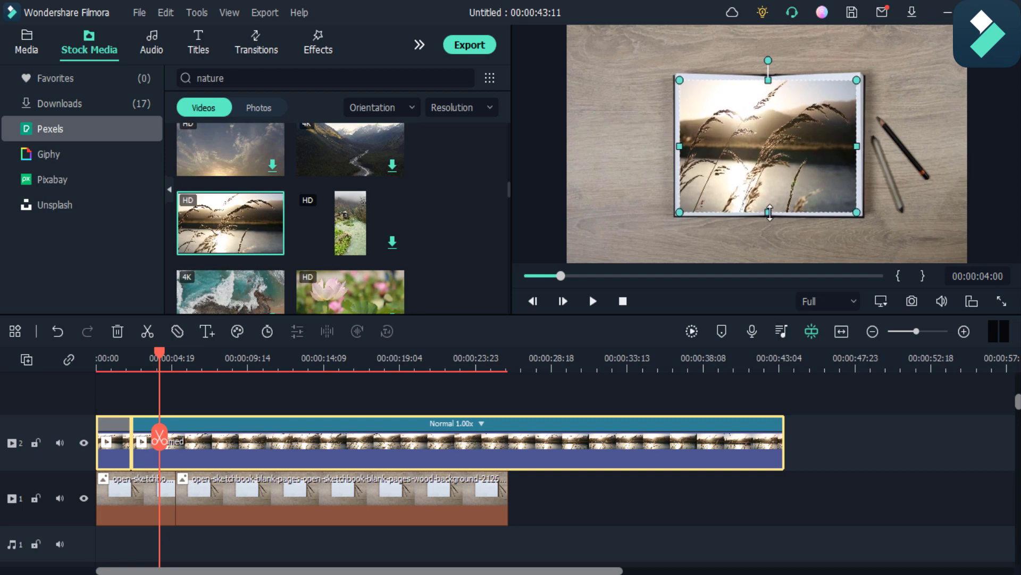
drag(858, 146, 862, 145)
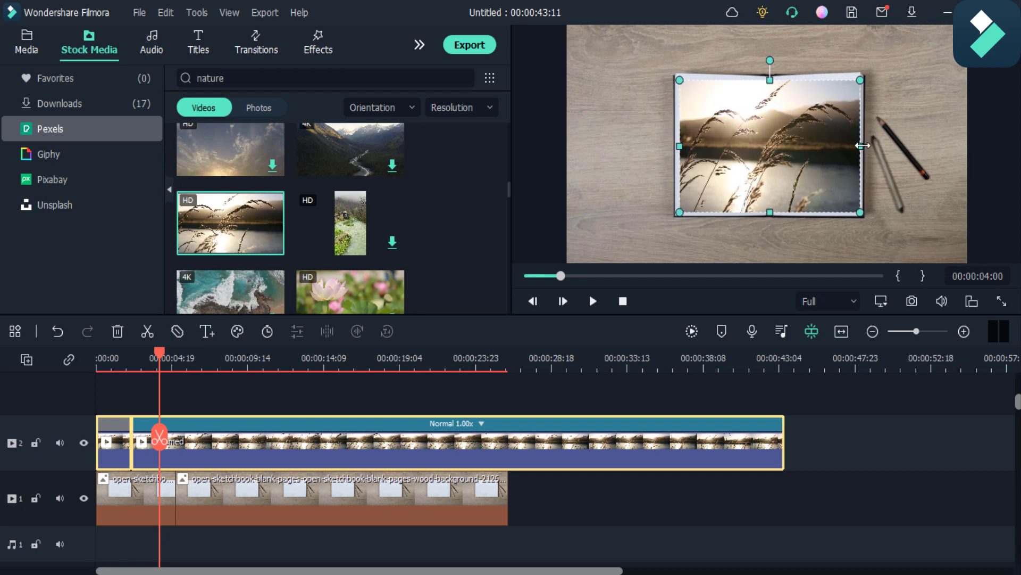
click(892, 447)
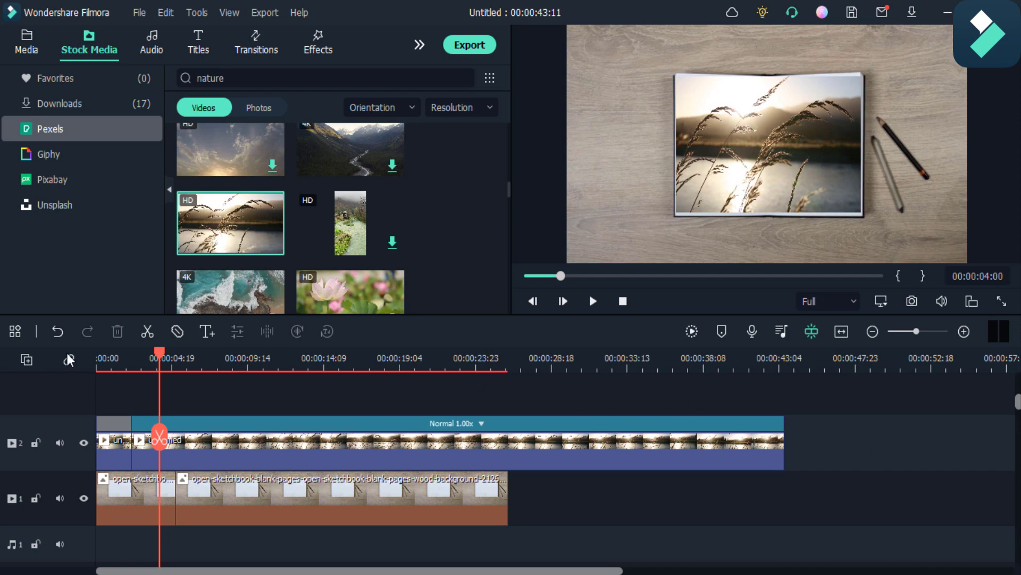
click(117, 362)
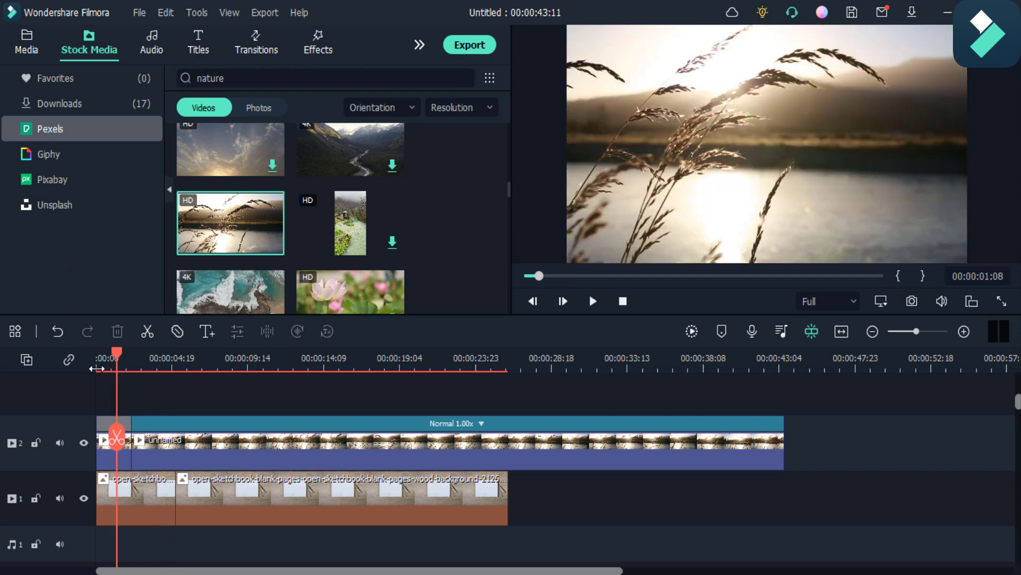
drag(117, 353, 60, 343)
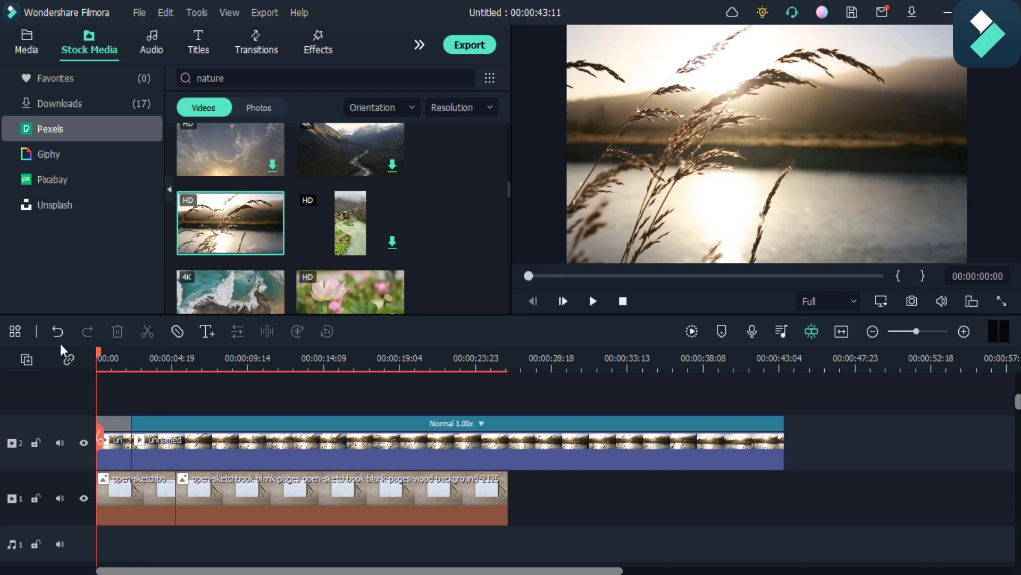
Step: Search effects for 'charcoal' and apply the Charcoal effect to the freeze-frame piece on track 2
click(319, 48)
click(217, 80)
text(c)
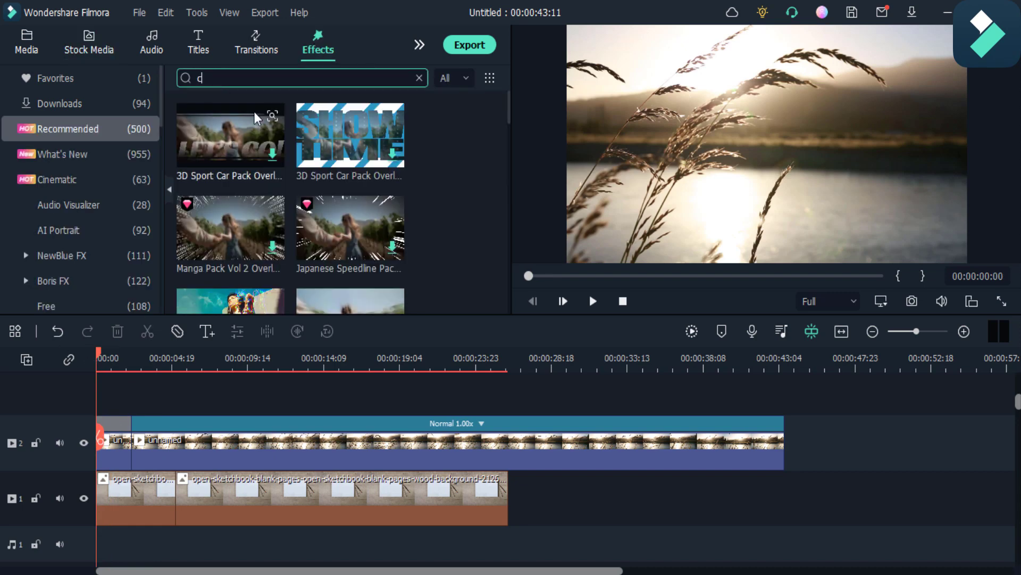
text(hardoal)
key(Return)
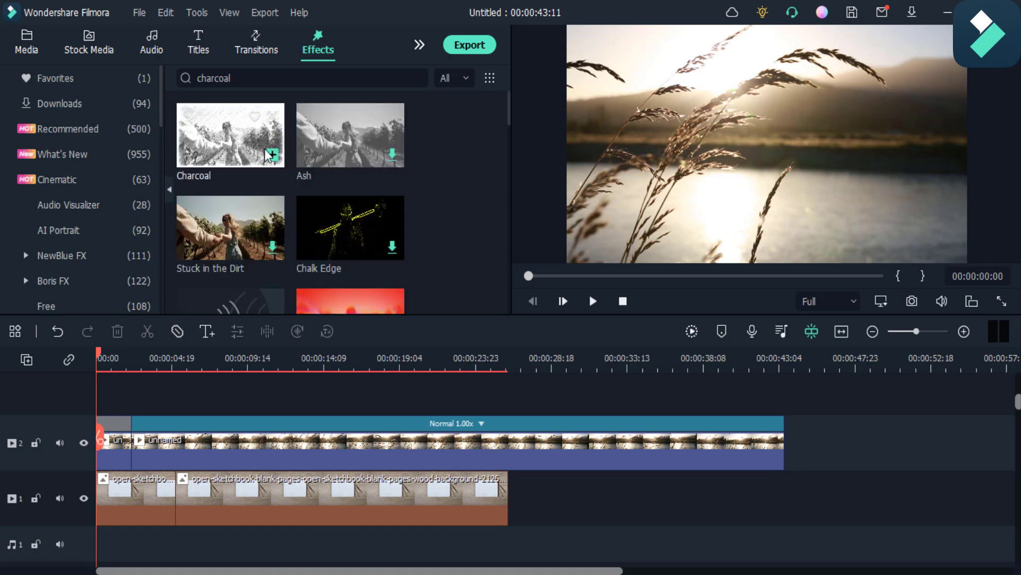
drag(235, 137, 229, 515)
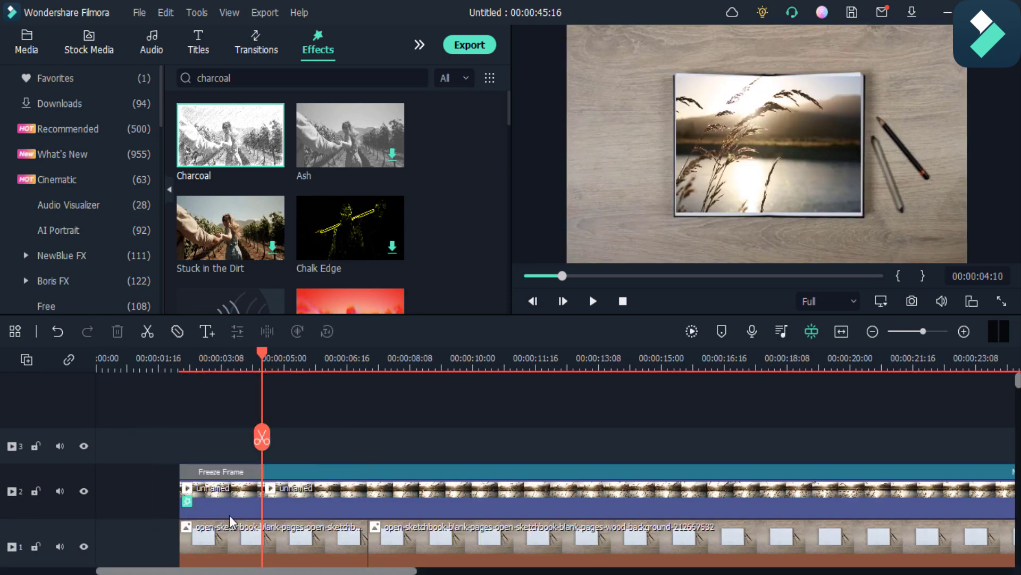
Step: Play the intro from the start to preview the charcoal sketch, stopping near 00:00:01:18
drag(260, 354, 172, 373)
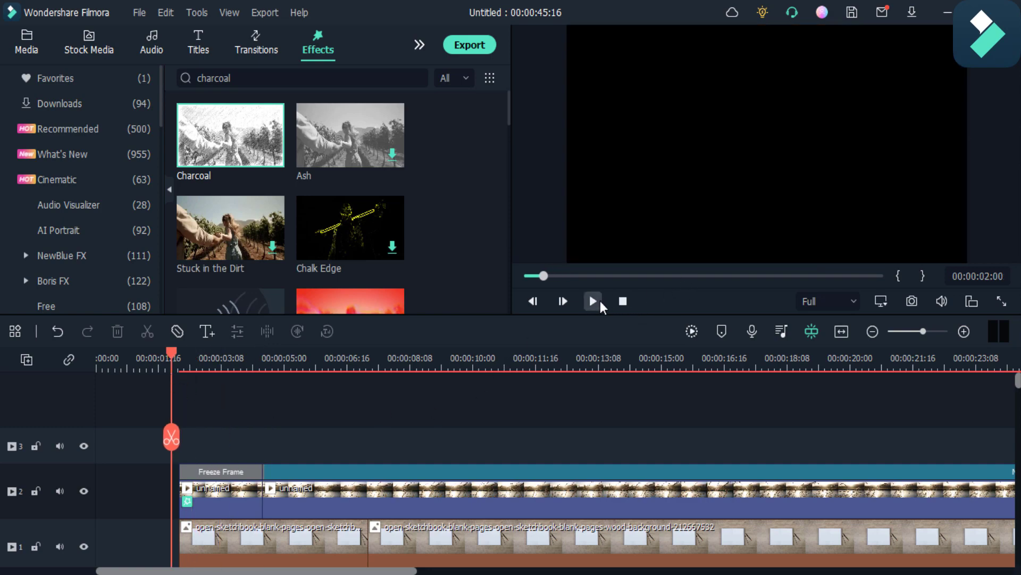
click(597, 301)
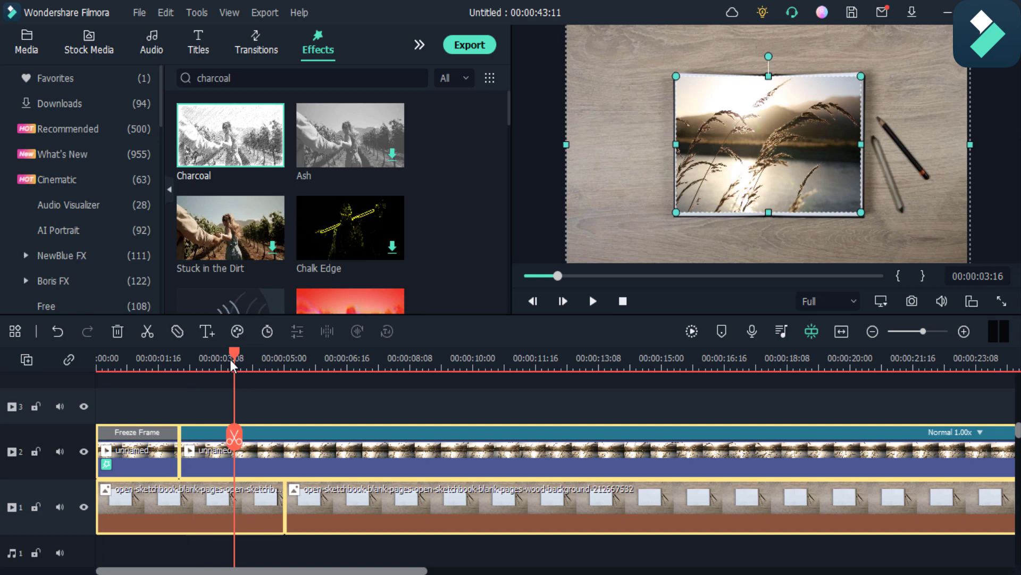
drag(229, 359, 82, 381)
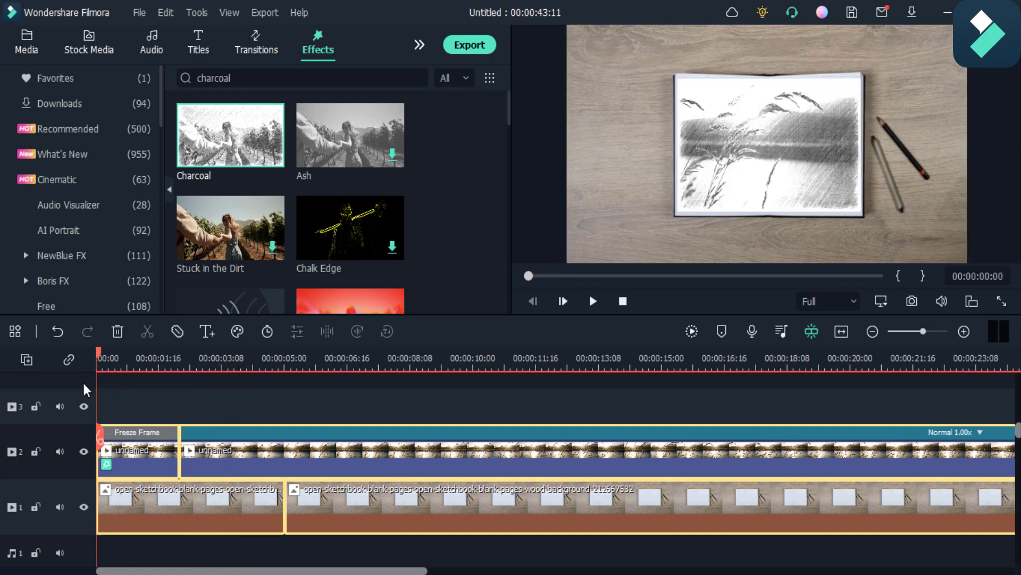
click(591, 303)
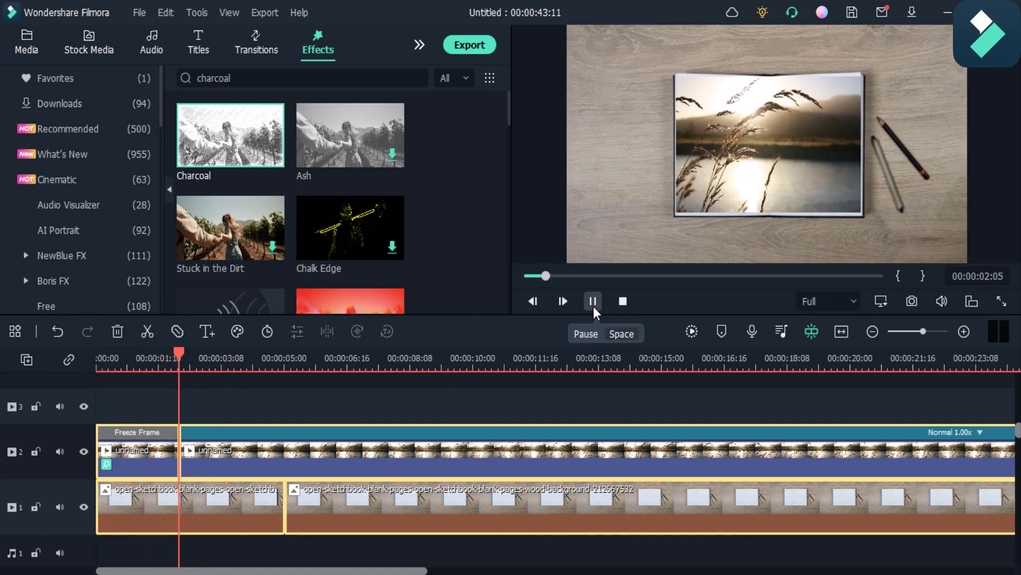
click(592, 303)
click(162, 359)
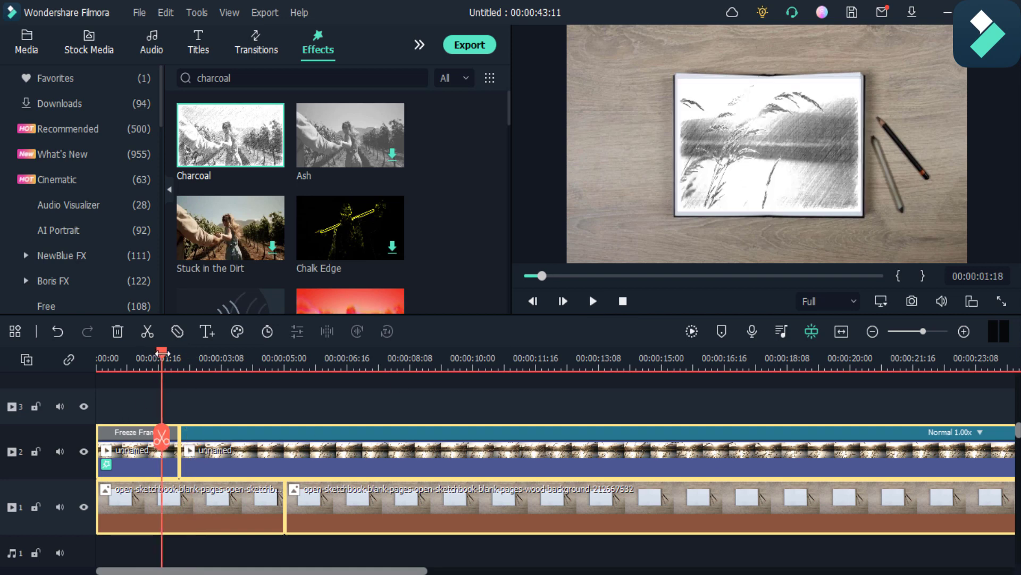
Step: Drop the Evaporate 2 transition on the cut between the charcoal piece and the grass video, then preview it
click(263, 49)
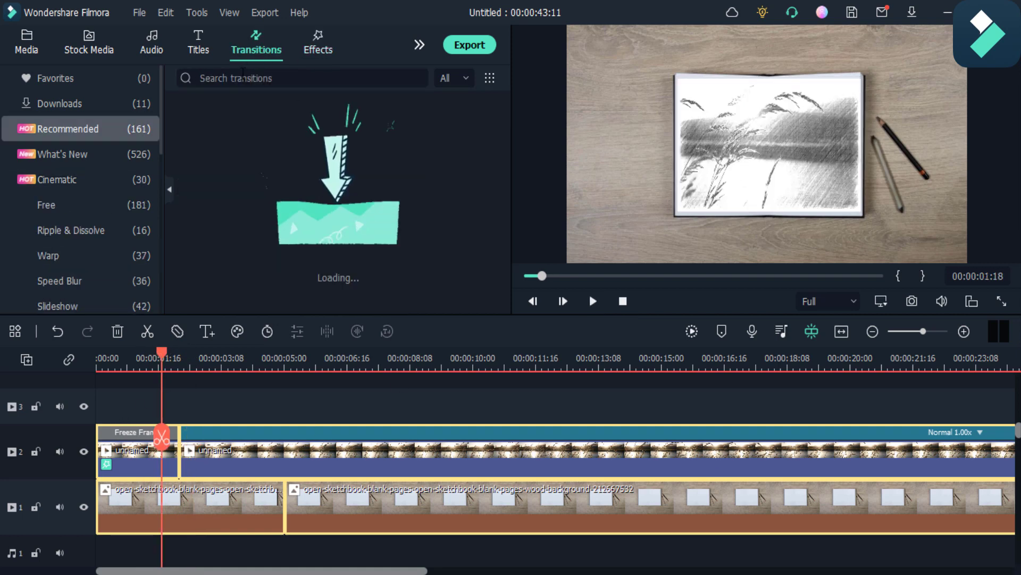
click(268, 75)
text(ev)
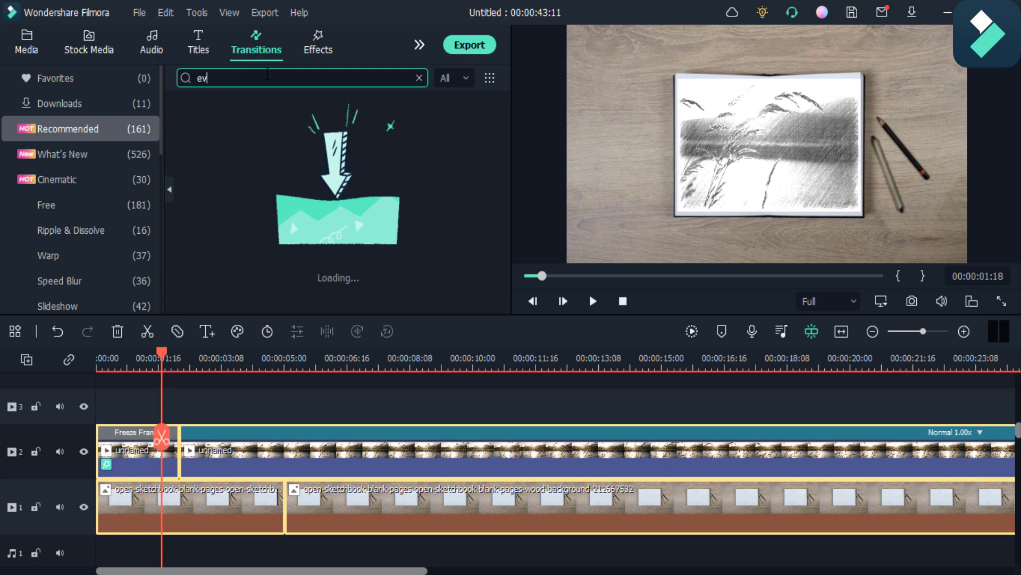
text(aporate 2)
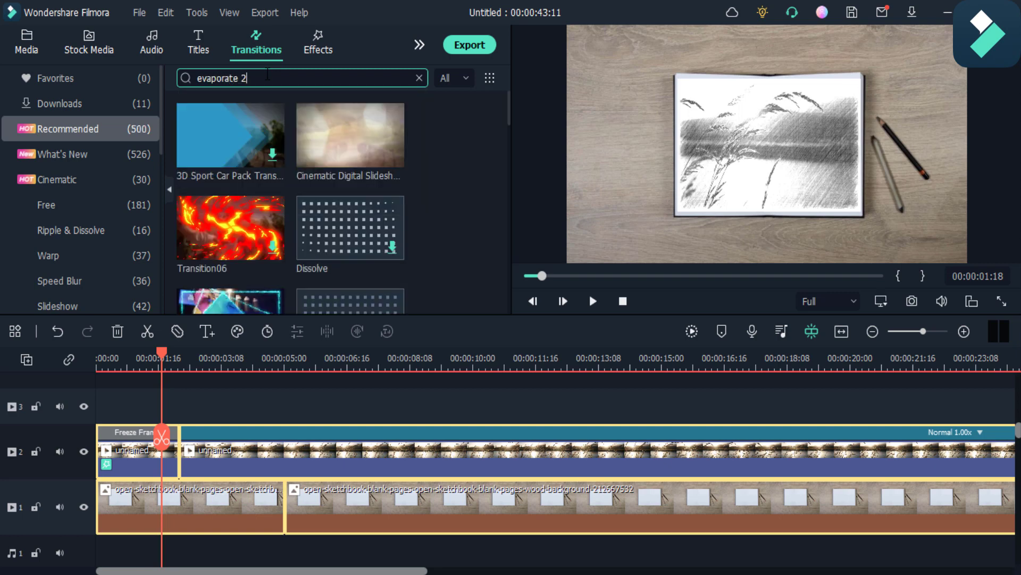
key(Return)
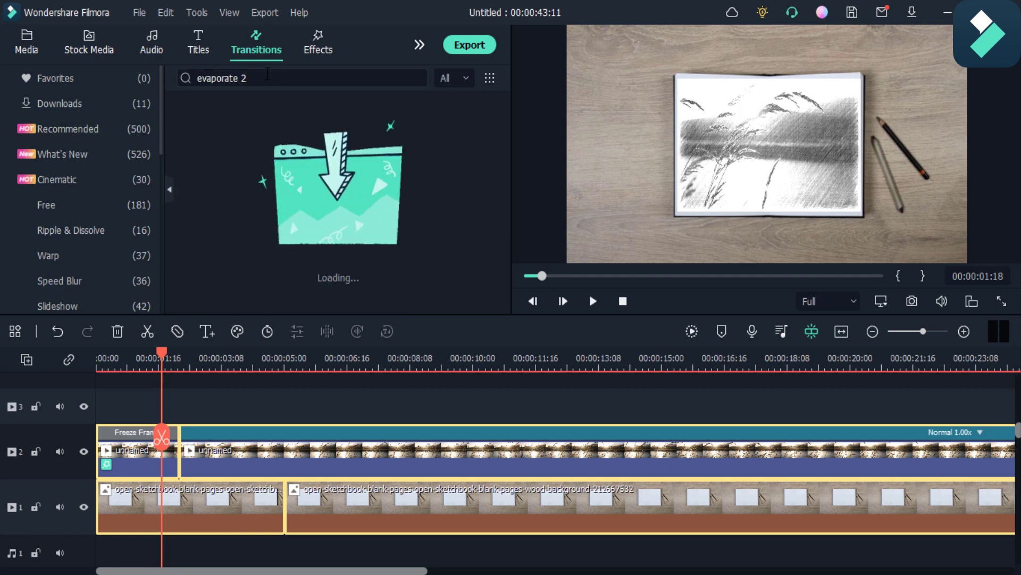
click(251, 419)
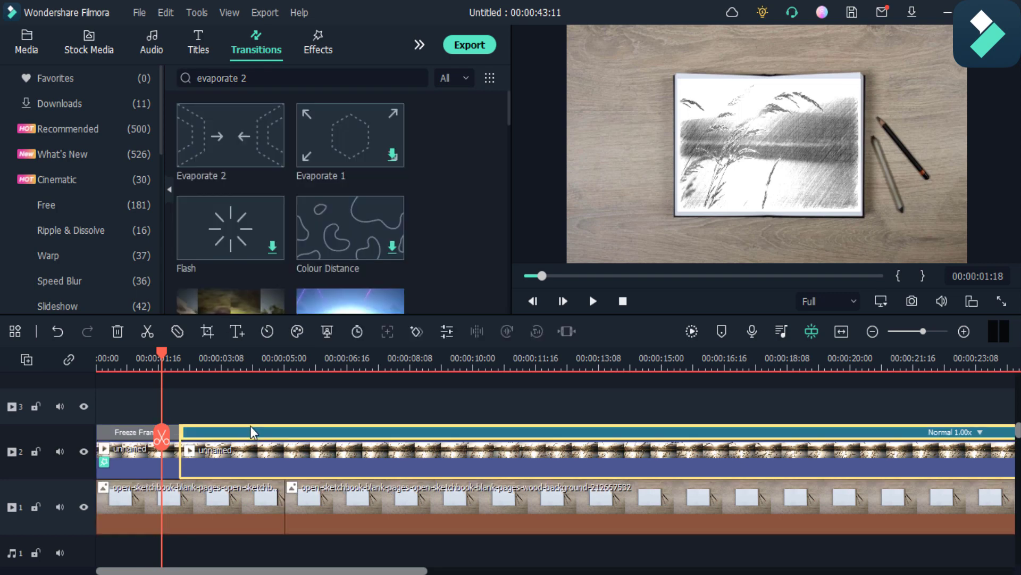
drag(230, 136, 174, 443)
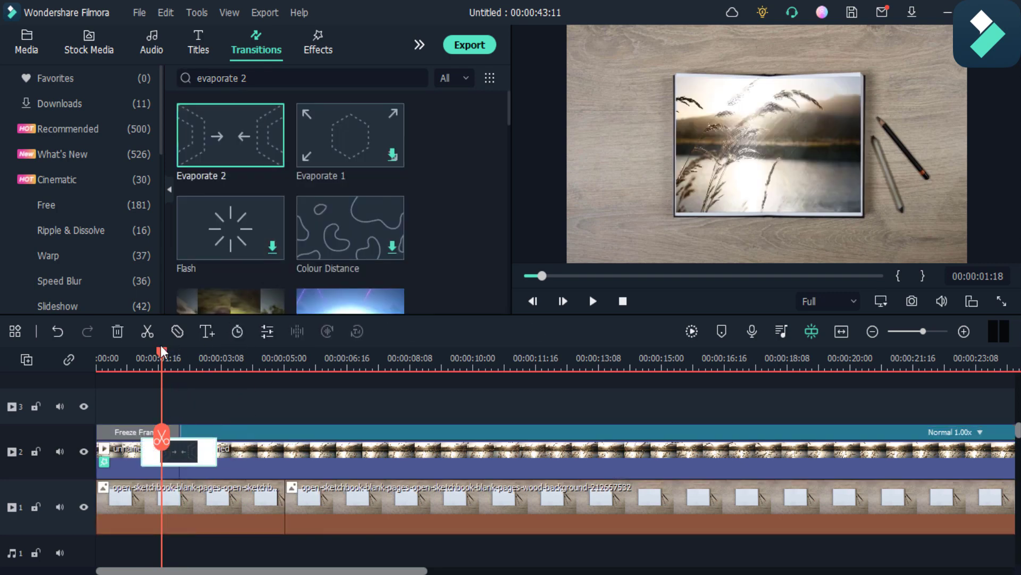
drag(161, 355, 111, 358)
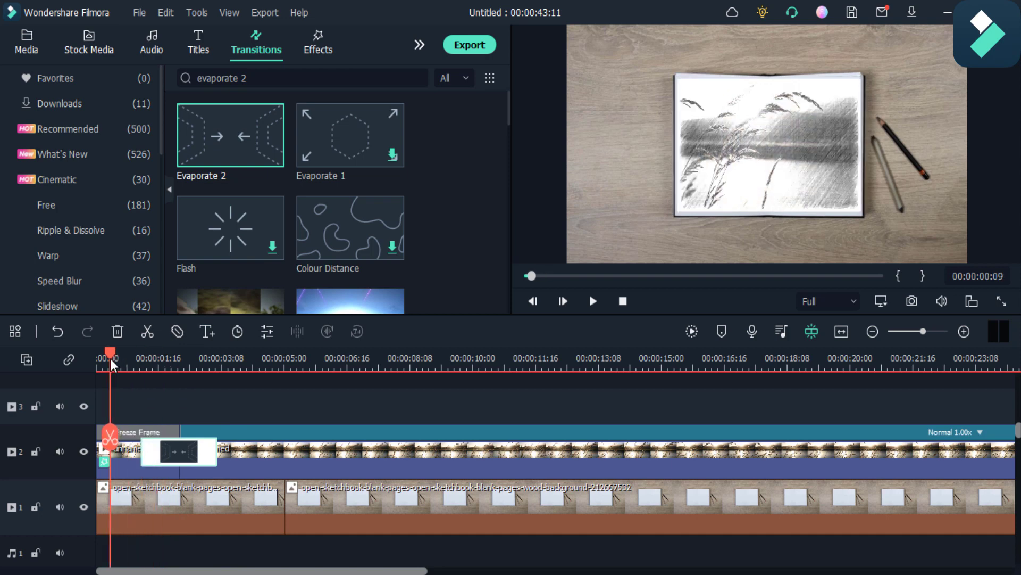
click(591, 311)
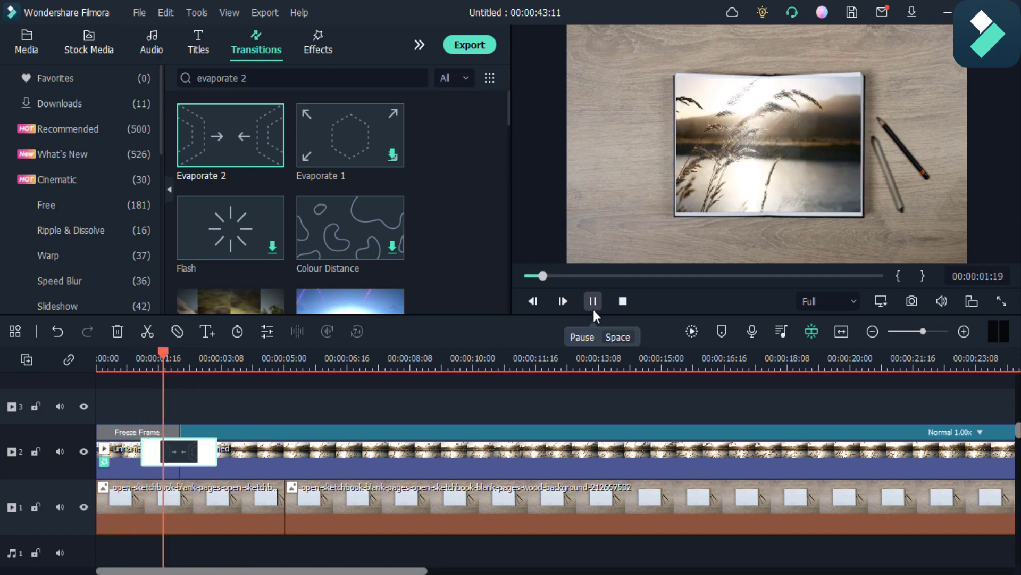
Step: Stop playback, position the playhead at the zoom start, and open the sketchbook clip's animation settings
click(593, 307)
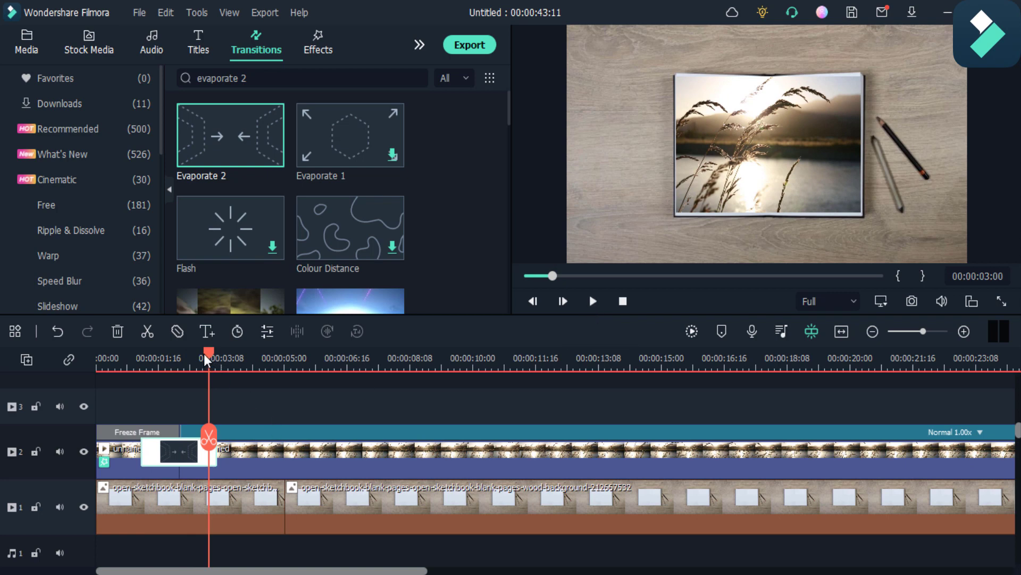
drag(206, 359, 220, 360)
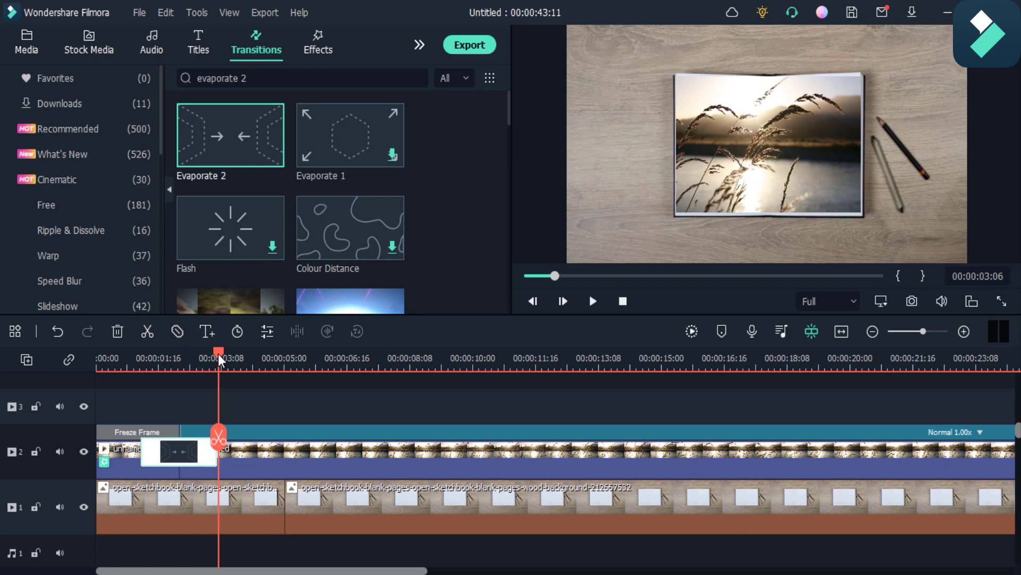
click(212, 366)
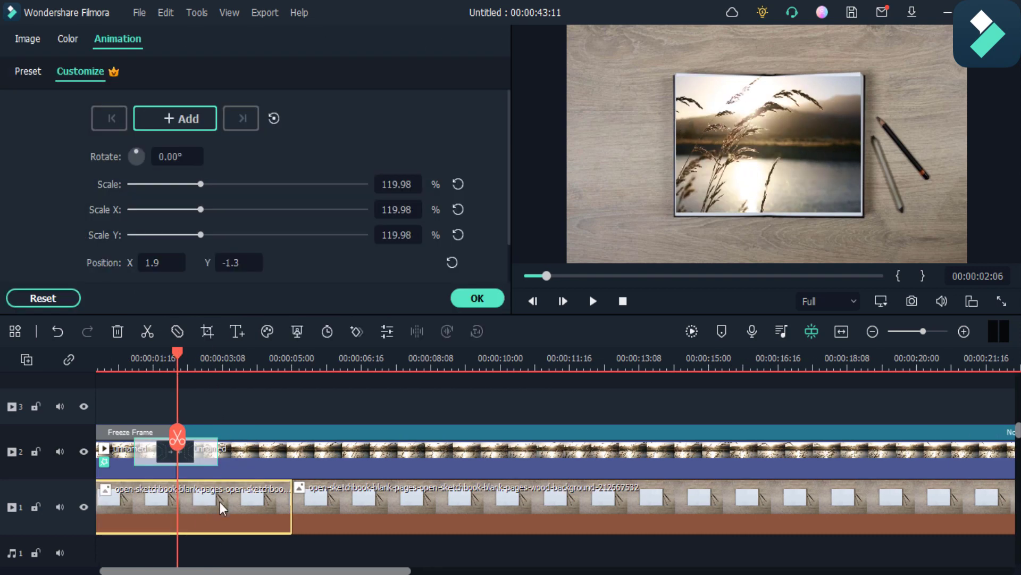
click(232, 454)
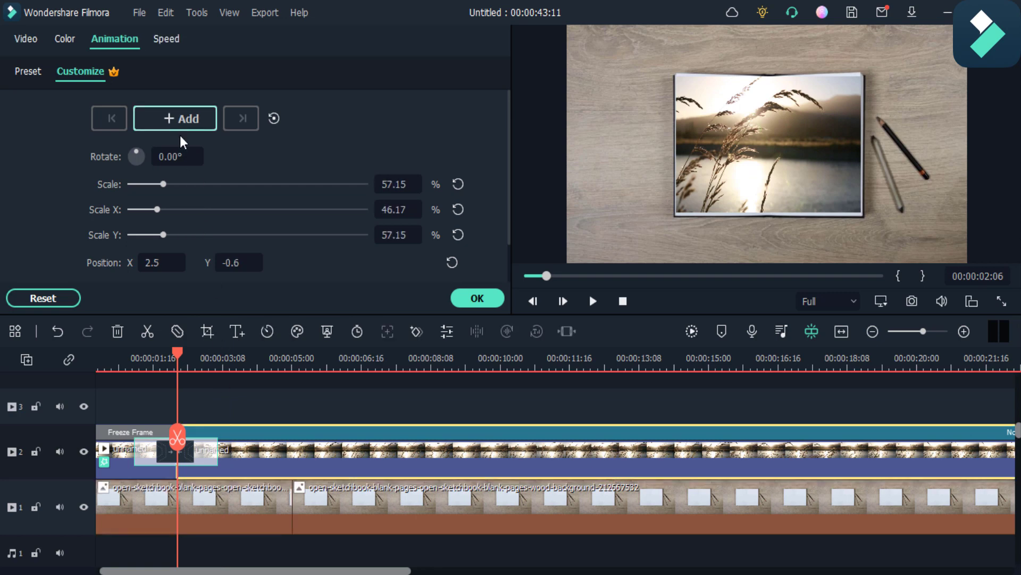
click(215, 503)
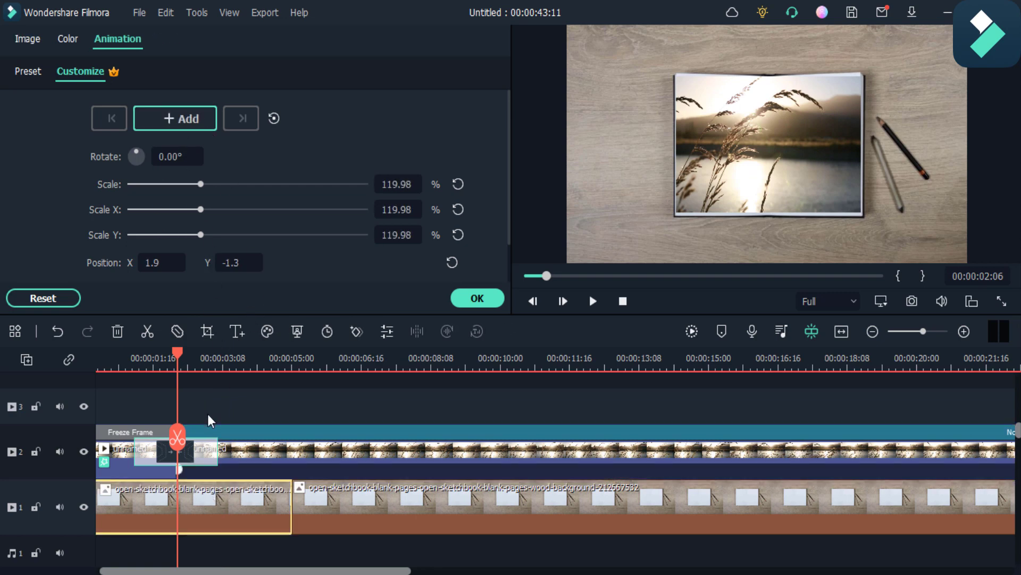
Step: Add animation keyframes on the sketchbook clip at 00:00:02:06 and 00:00:03:06
click(174, 121)
click(220, 368)
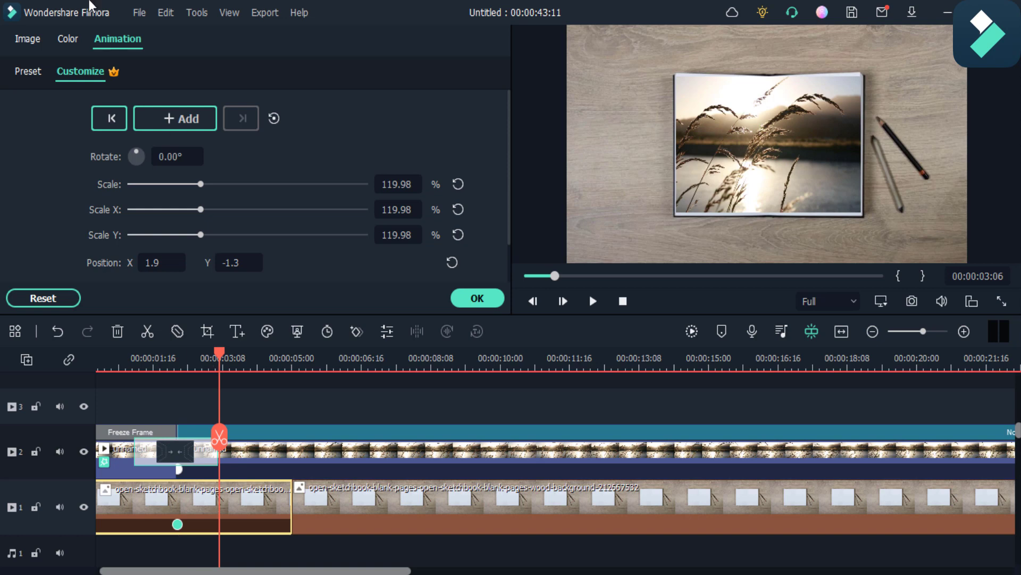
click(176, 119)
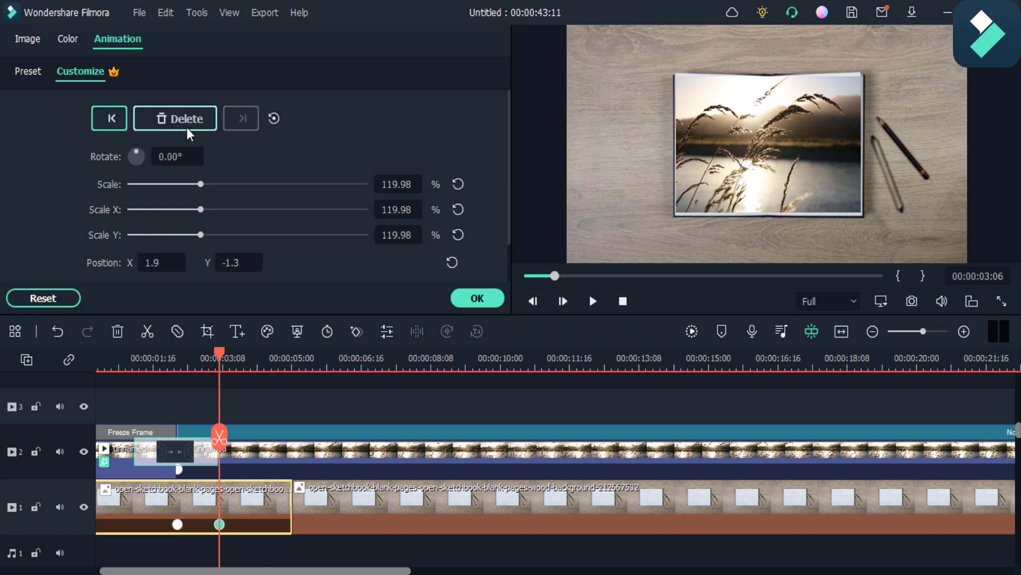
click(264, 448)
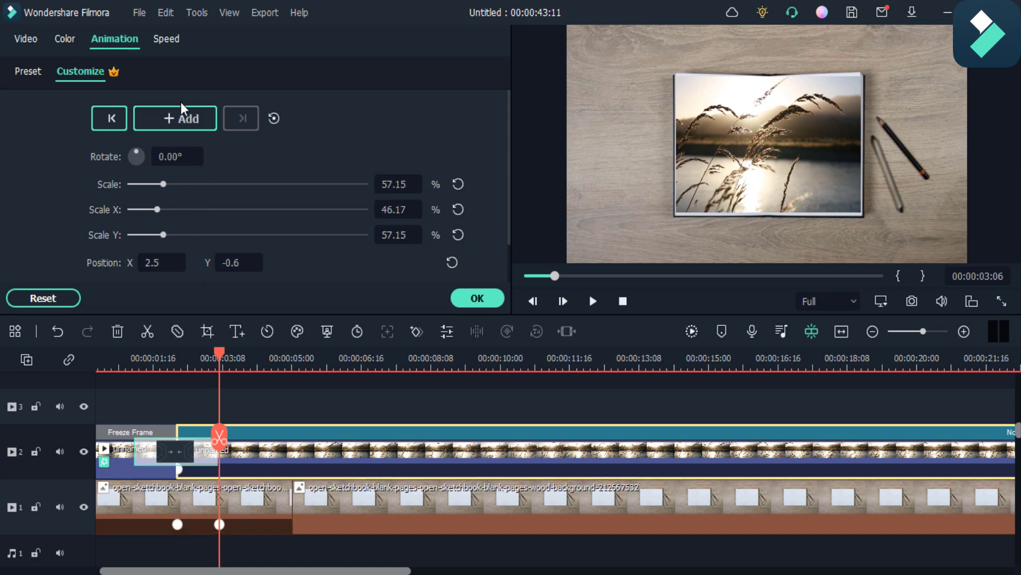
Step: Keyframe the nature video at 00:00:03:06 with Scale 100%
click(180, 118)
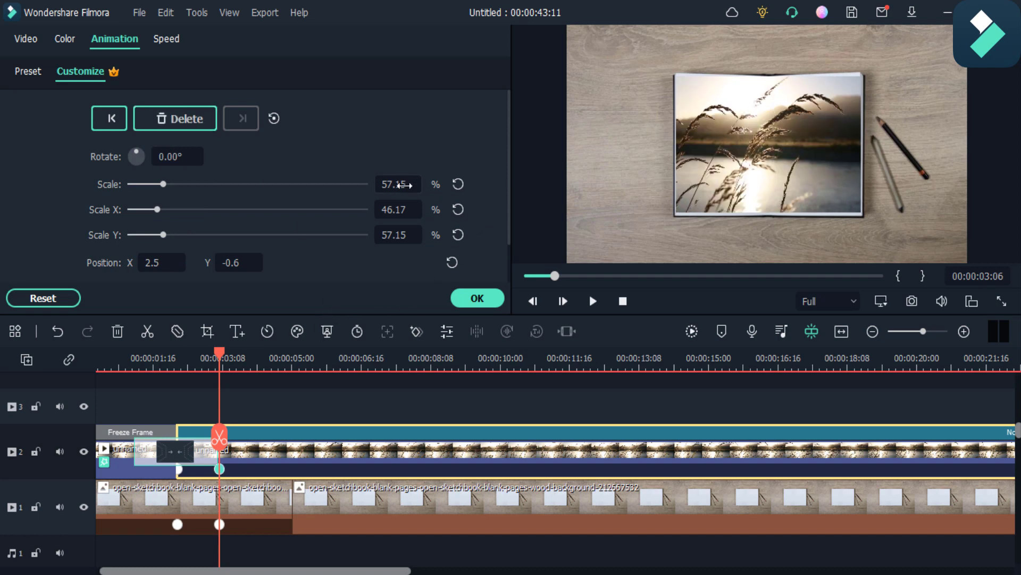
double_click(394, 184)
key(Return)
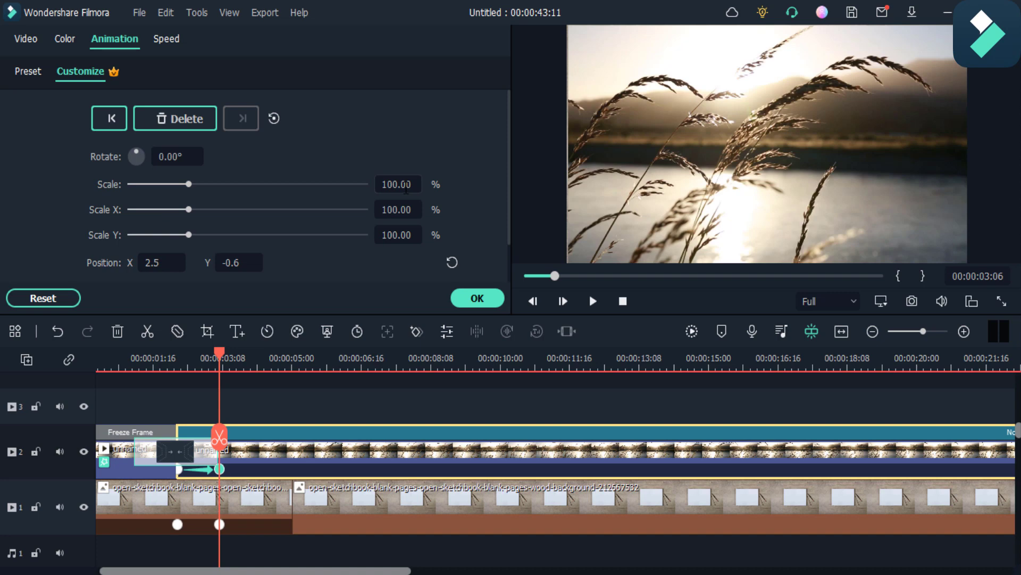
Step: Set the sketchbook clip's ending keyframe Scale to 400%
click(220, 525)
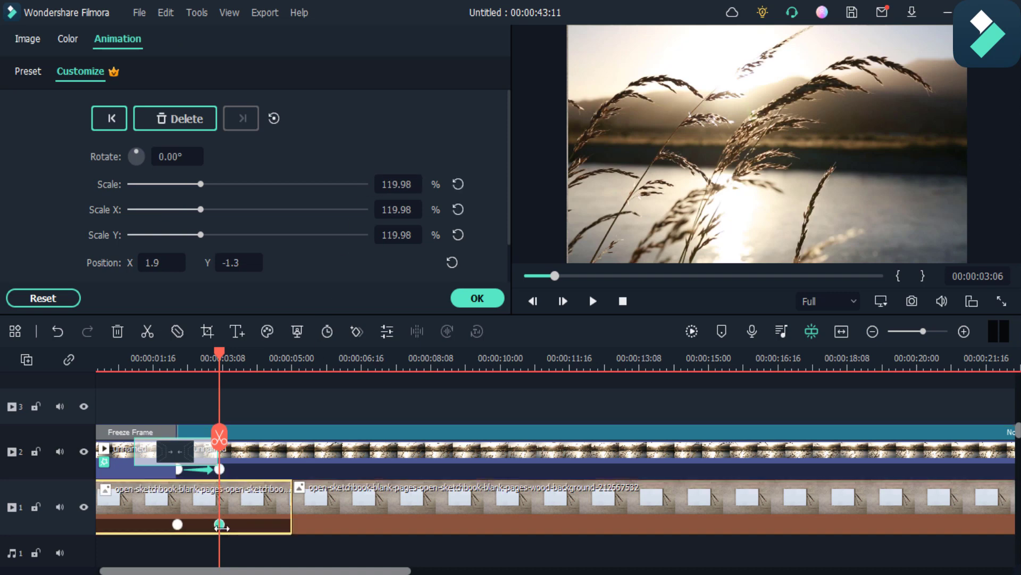
double_click(396, 184)
text(400)
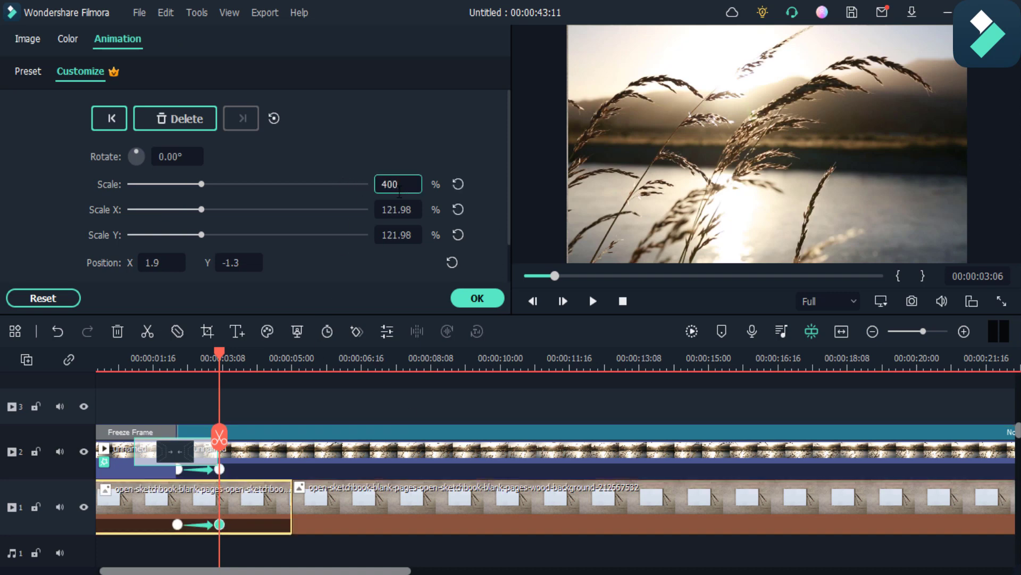
key(Return)
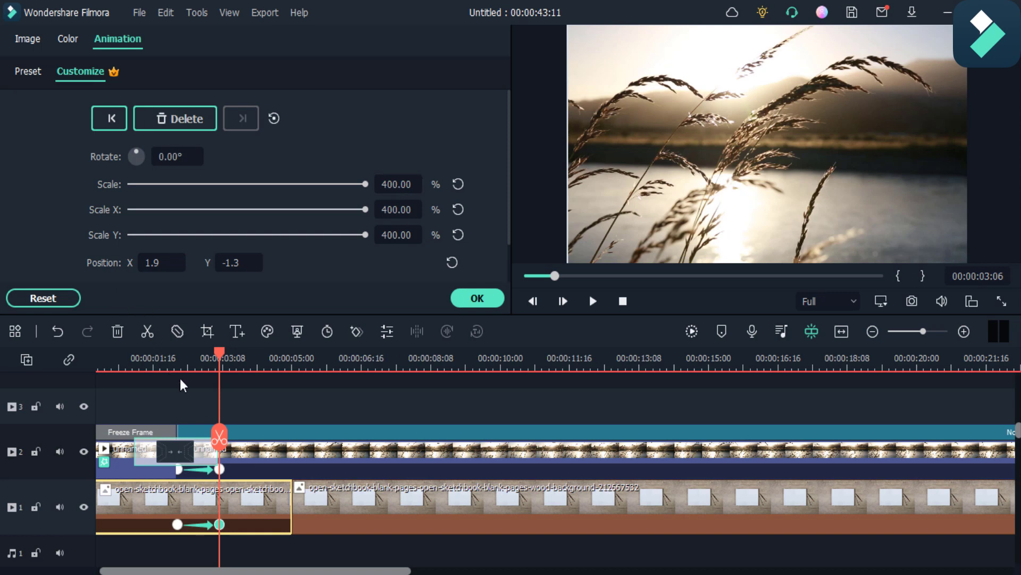
drag(217, 362, 98, 362)
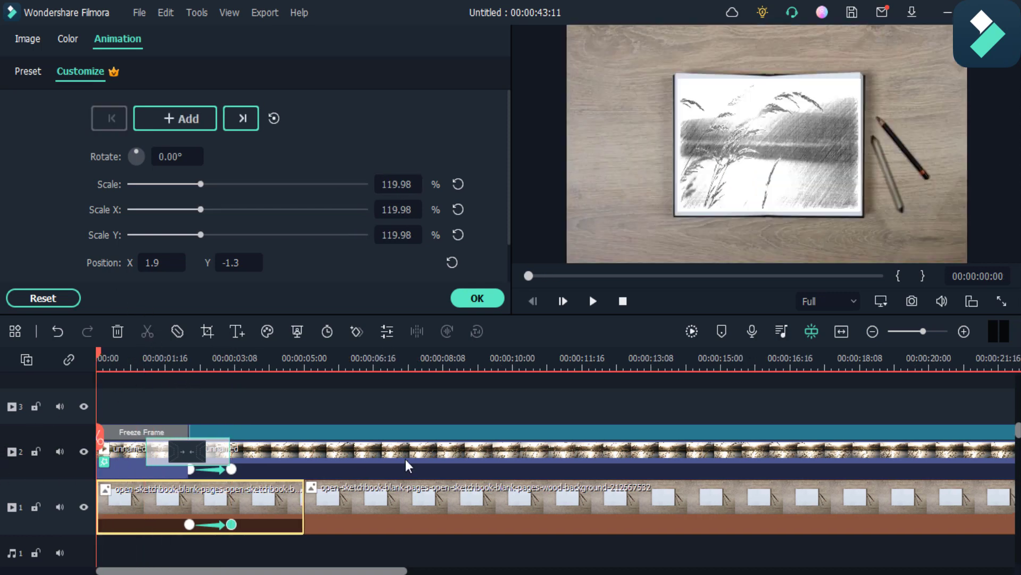
click(599, 308)
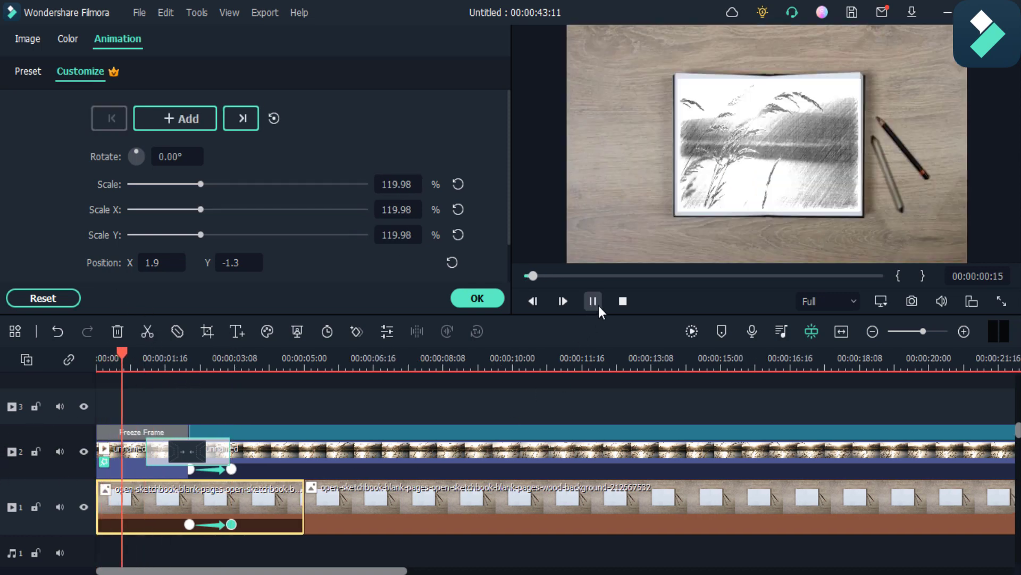